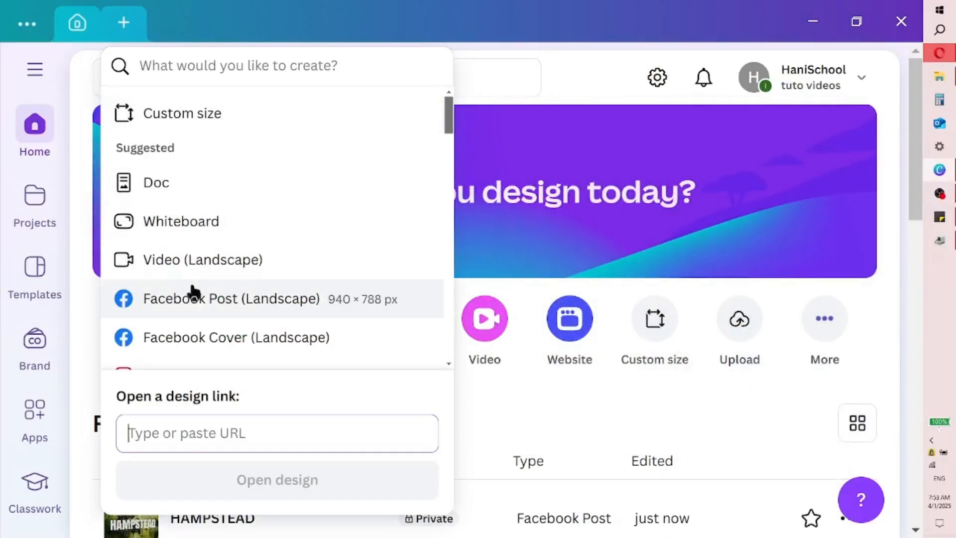
Step: Create a Facebook Post (Landscape) design and add a text box reading HAMPSTEAD
{"action": "left_click", "coordinate": [194, 294]}
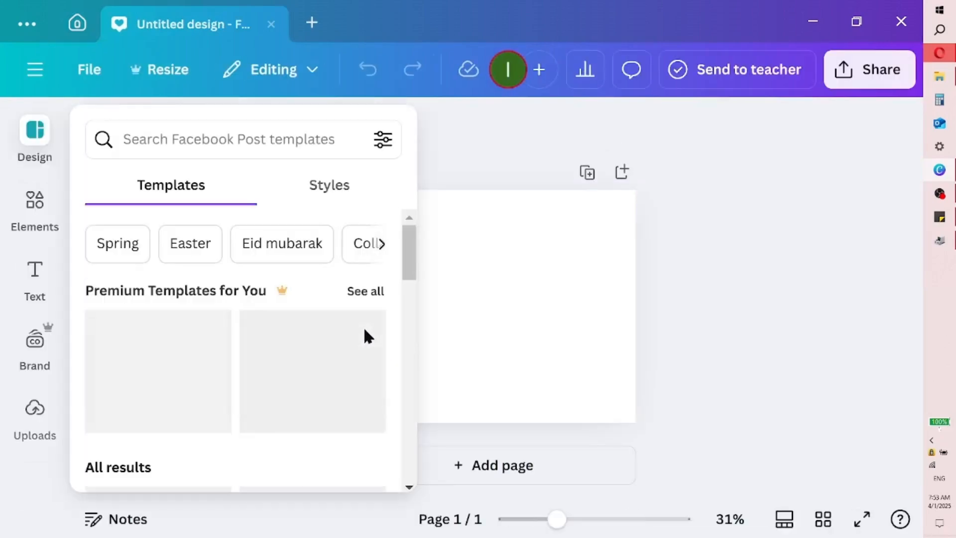
{"action": "left_click", "coordinate": [33, 284]}
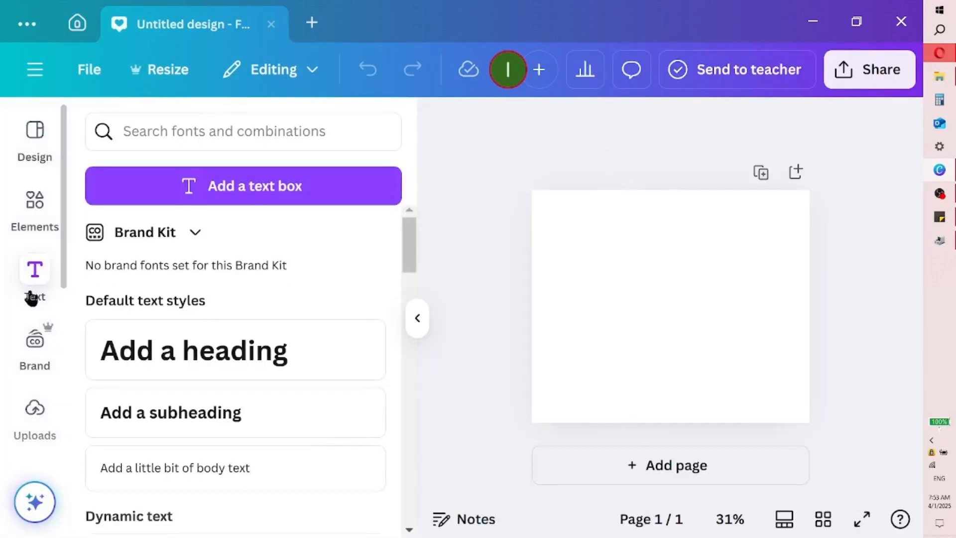
{"action": "left_click", "coordinate": [269, 199]}
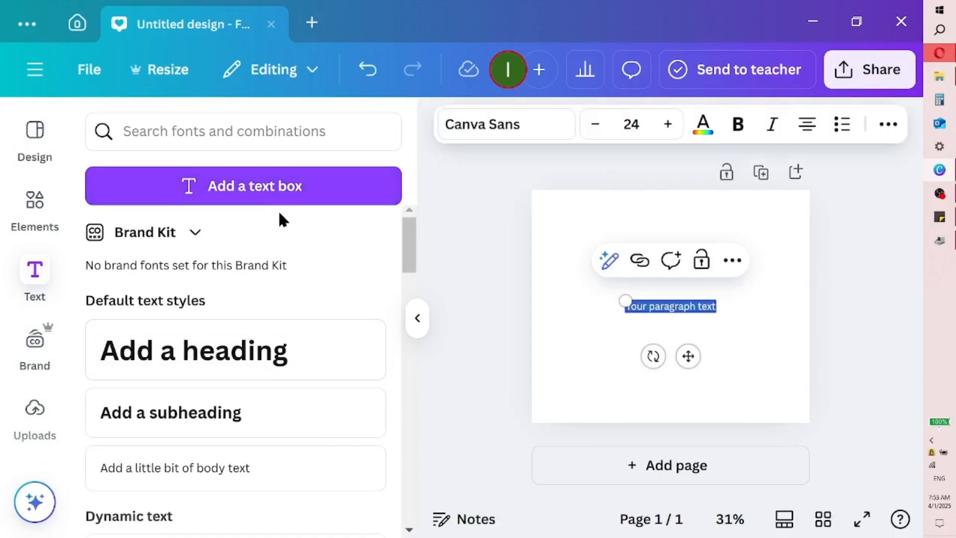
{"action": "type", "text": "AMPSTEAD"}
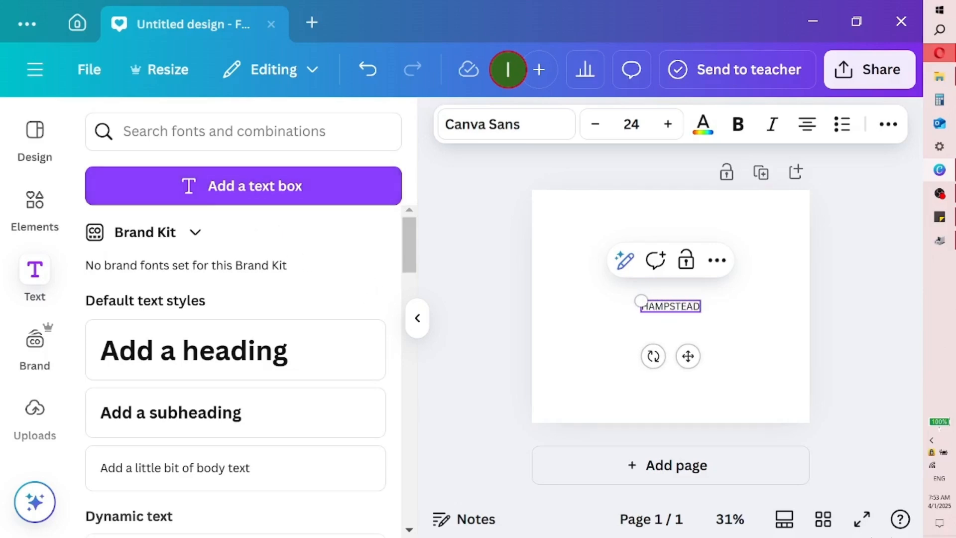
Step: Set the HAMPSTEAD text's font to Anton and its color to white
{"action": "key", "text": "ctrl+a"}
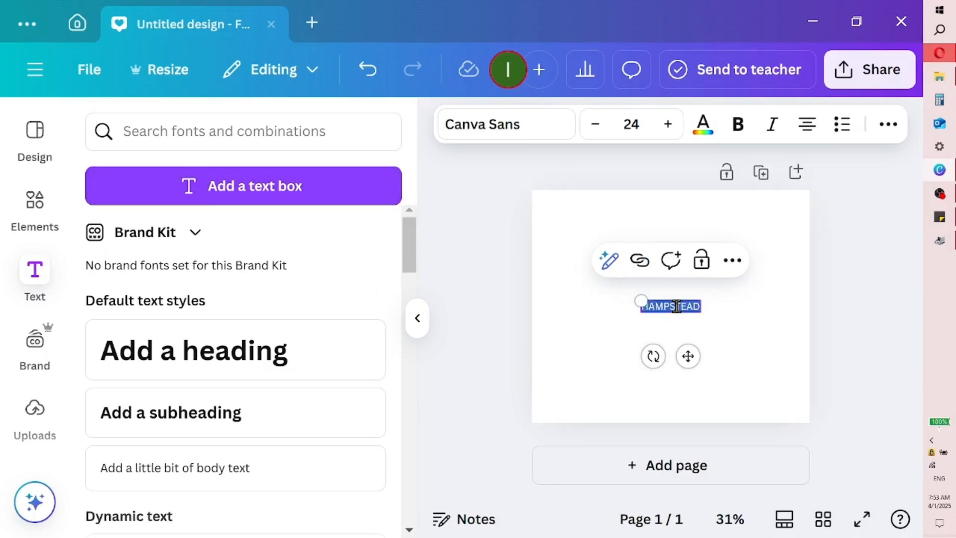
{"action": "left_click", "coordinate": [501, 124]}
{"action": "scroll", "coordinate": [241, 399], "scroll_direction": "down", "scroll_amount": 4}
{"action": "left_click", "coordinate": [142, 494]}
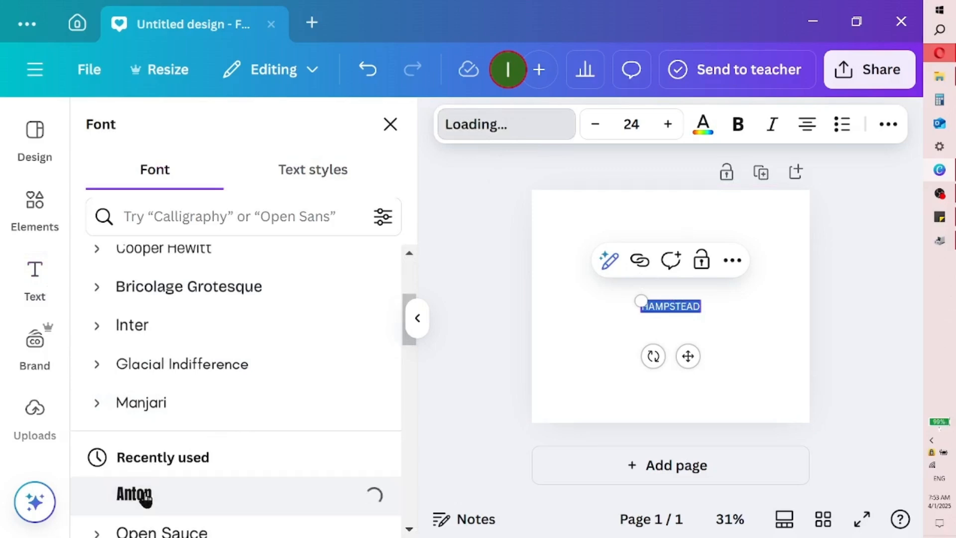
{"action": "left_click", "coordinate": [705, 130]}
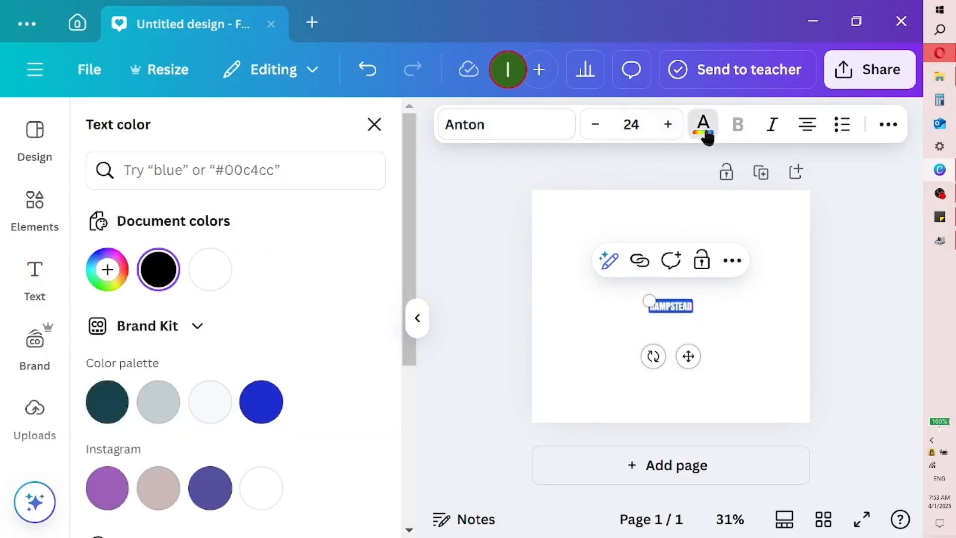
{"action": "left_click", "coordinate": [203, 272]}
{"action": "left_click", "coordinate": [407, 323]}
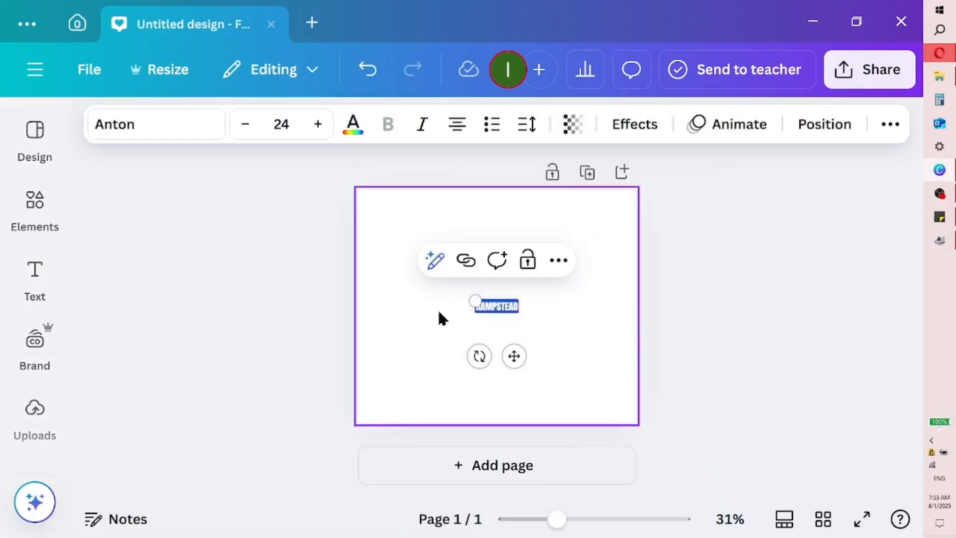
Step: Enlarge the HAMPSTEAD text to size 150 and center it across the page
{"action": "left_click_drag", "start_coordinate": [470, 297], "coordinate": [274, 150]}
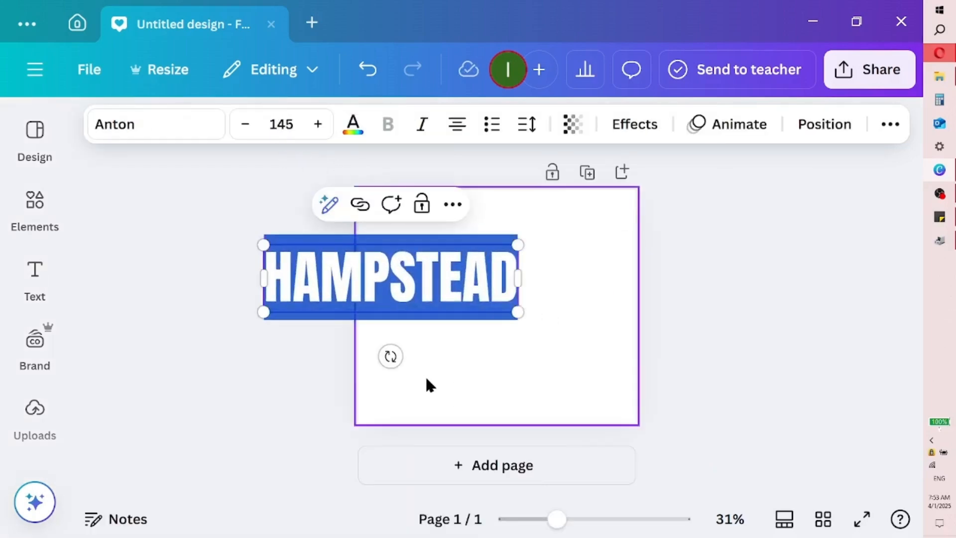
{"action": "left_click_drag", "start_coordinate": [519, 319], "coordinate": [561, 329]}
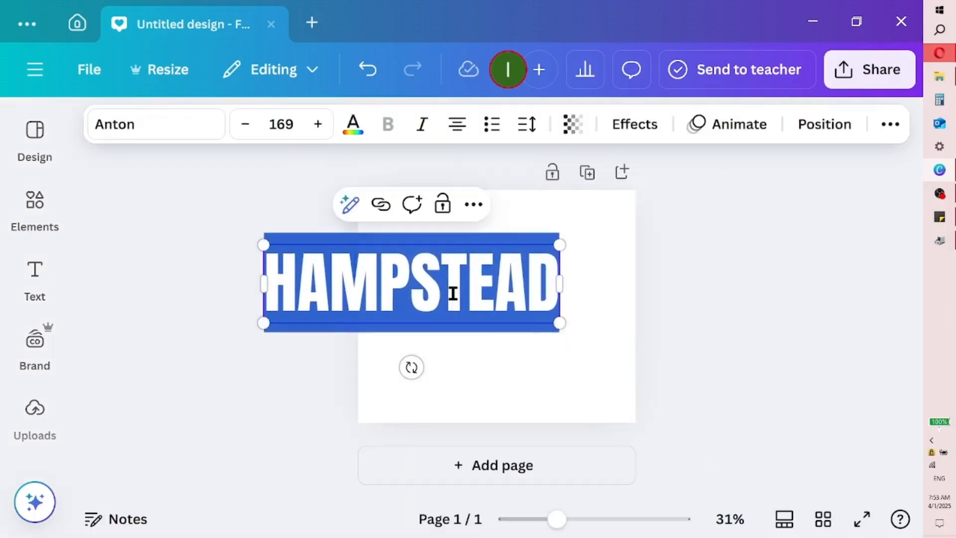
{"action": "left_click", "coordinate": [449, 348]}
{"action": "left_click_drag", "start_coordinate": [437, 297], "coordinate": [519, 316]}
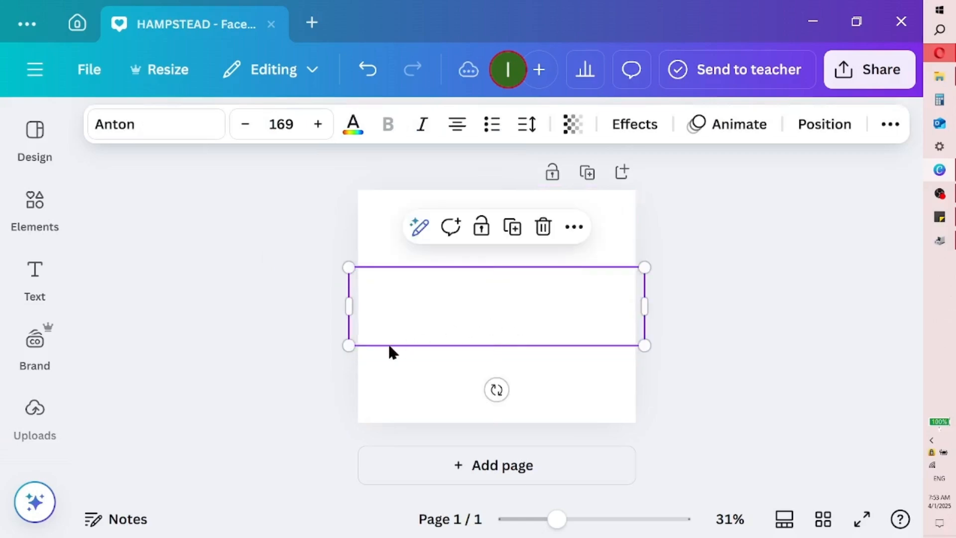
{"action": "left_click_drag", "start_coordinate": [349, 346], "coordinate": [379, 335]}
{"action": "mouse_move", "coordinate": [572, 319]}
{"action": "left_mouse_down"}
{"action": "mouse_move", "coordinate": [565, 307]}
{"action": "mouse_move", "coordinate": [559, 321]}
{"action": "left_mouse_up"}
Step: Download the design as a PNG at size 3.125 with a transparent background
{"action": "left_click", "coordinate": [871, 87]}
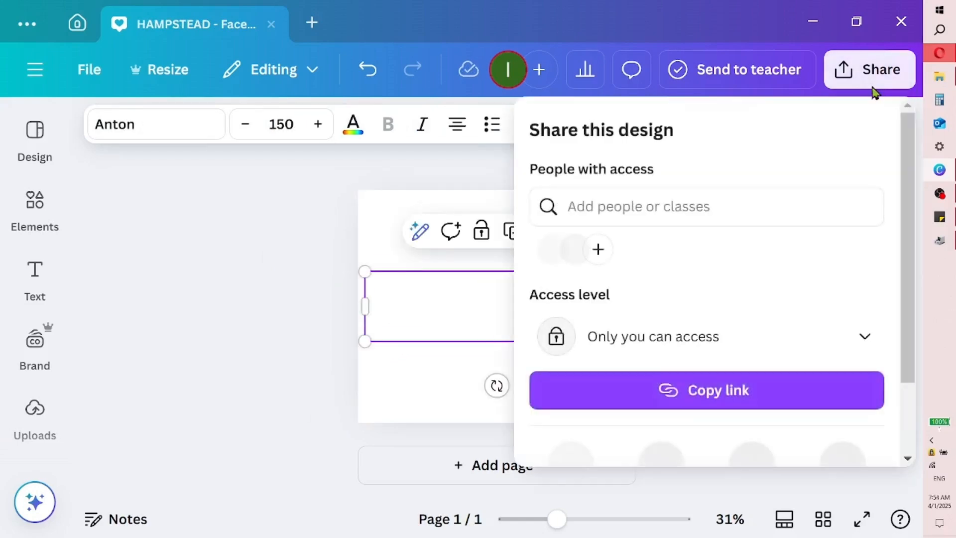
{"action": "scroll", "coordinate": [791, 283], "scroll_direction": "down", "scroll_amount": 3}
{"action": "left_click", "coordinate": [568, 293]}
{"action": "left_click_drag", "start_coordinate": [590, 274], "coordinate": [804, 296]}
{"action": "scroll", "coordinate": [587, 356], "scroll_direction": "down", "scroll_amount": 2}
{"action": "left_click", "coordinate": [558, 337]}
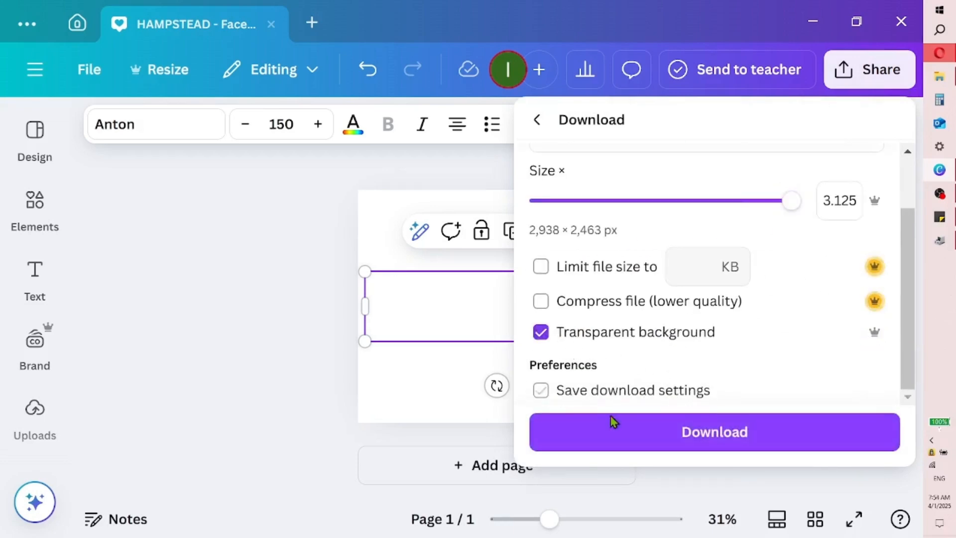
{"action": "left_click", "coordinate": [619, 429]}
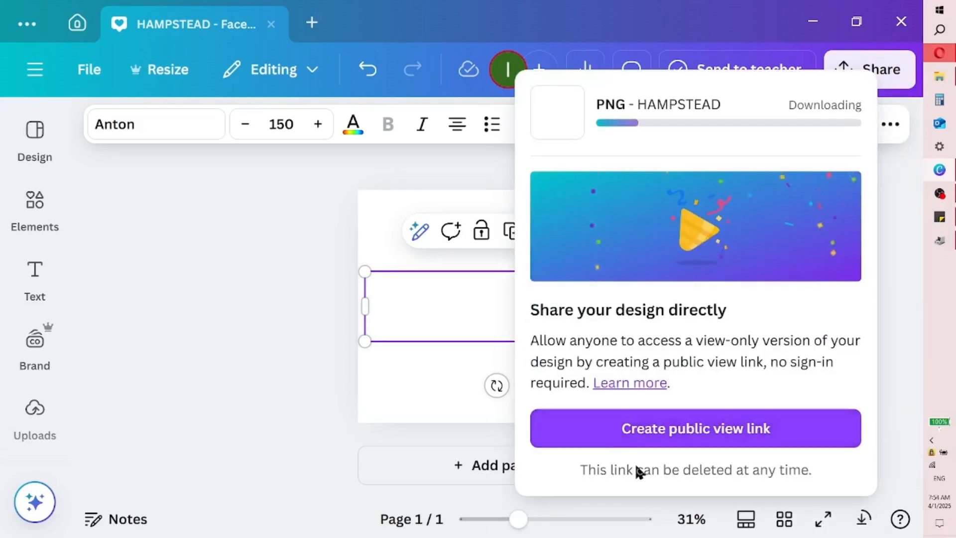
{"action": "left_click", "coordinate": [397, 256]}
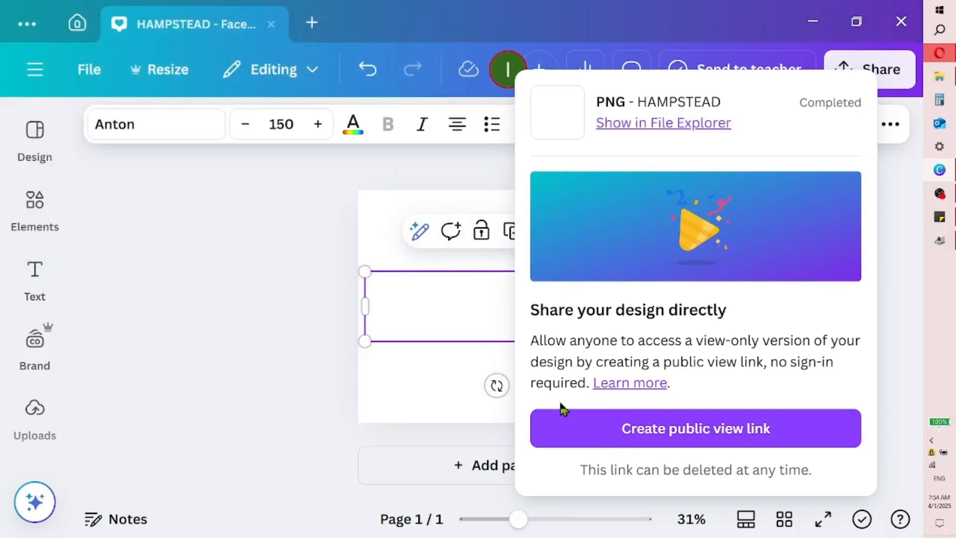
{"action": "left_click", "coordinate": [264, 285]}
Step: Delete the HAMPSTEAD text and set the uploaded photo of the tree-lined pond, without lettering, as the page background
{"action": "left_click", "coordinate": [441, 306]}
{"action": "key", "text": "Delete"}
{"action": "left_click", "coordinate": [23, 423]}
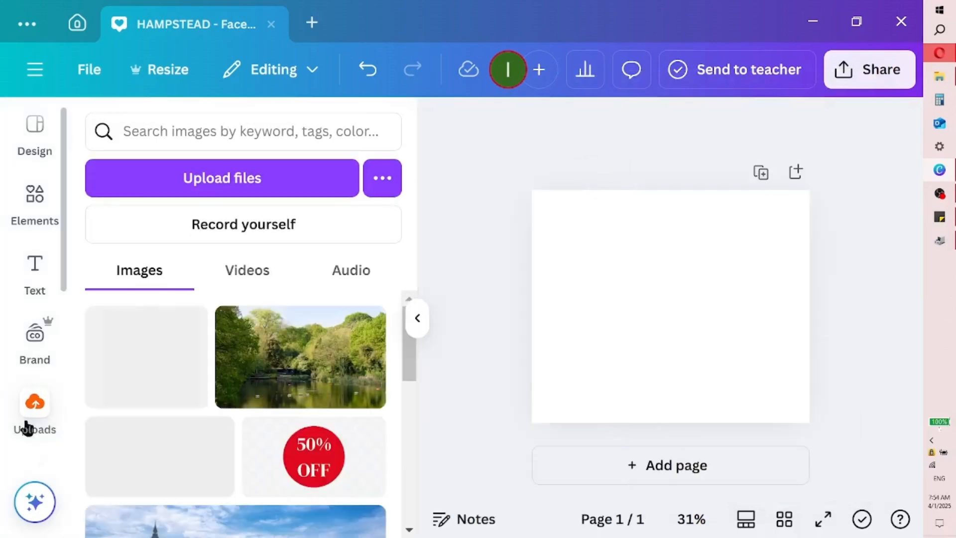
{"action": "left_click", "coordinate": [241, 357]}
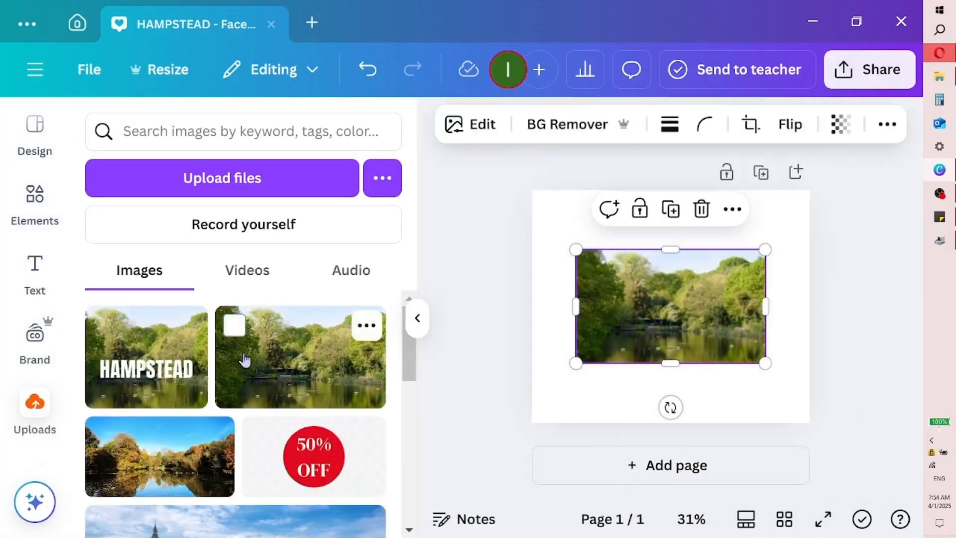
{"action": "left_click", "coordinate": [416, 318]}
{"action": "left_click_drag", "start_coordinate": [578, 356], "coordinate": [536, 309]}
{"action": "right_click", "coordinate": [462, 275]}
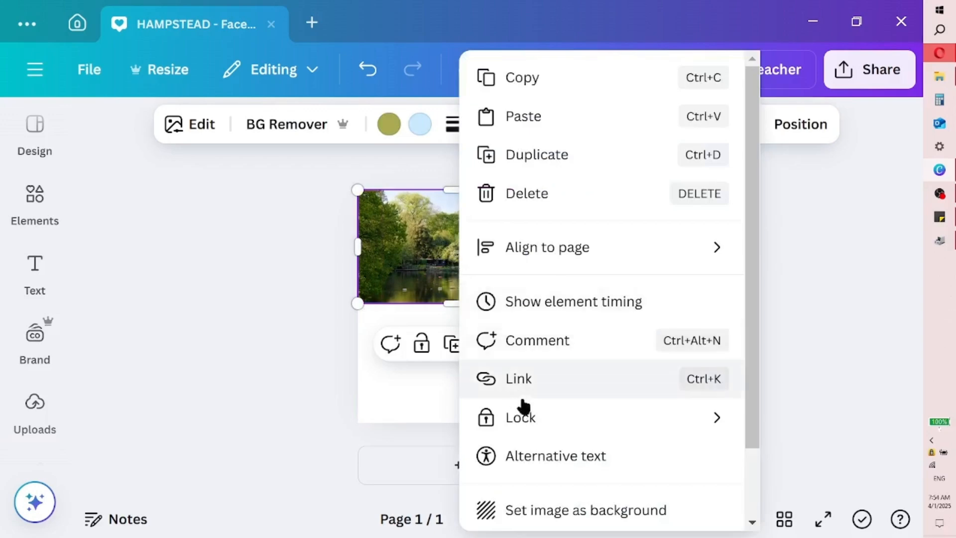
{"action": "left_click", "coordinate": [520, 509]}
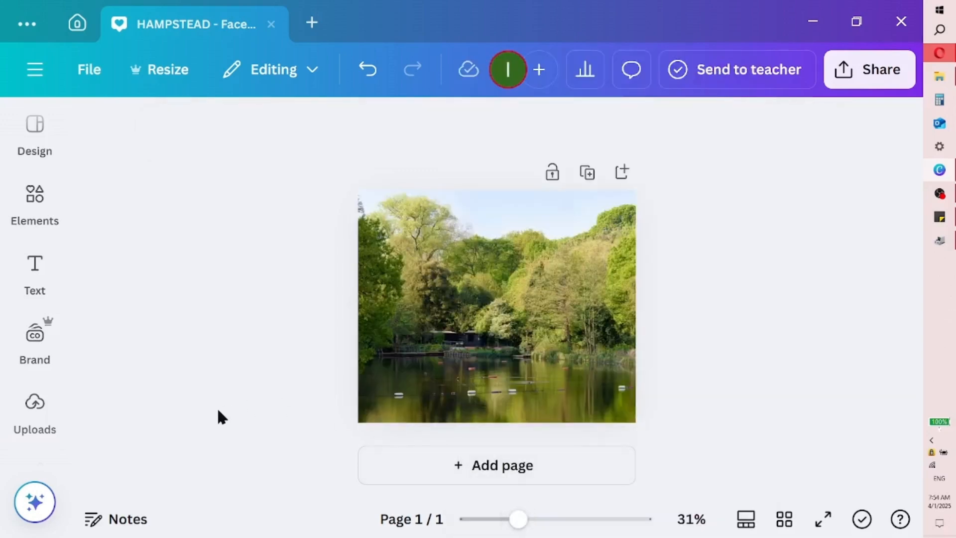
Step: Find the Transform Image app among the apps and open it
{"action": "left_click", "coordinate": [35, 403]}
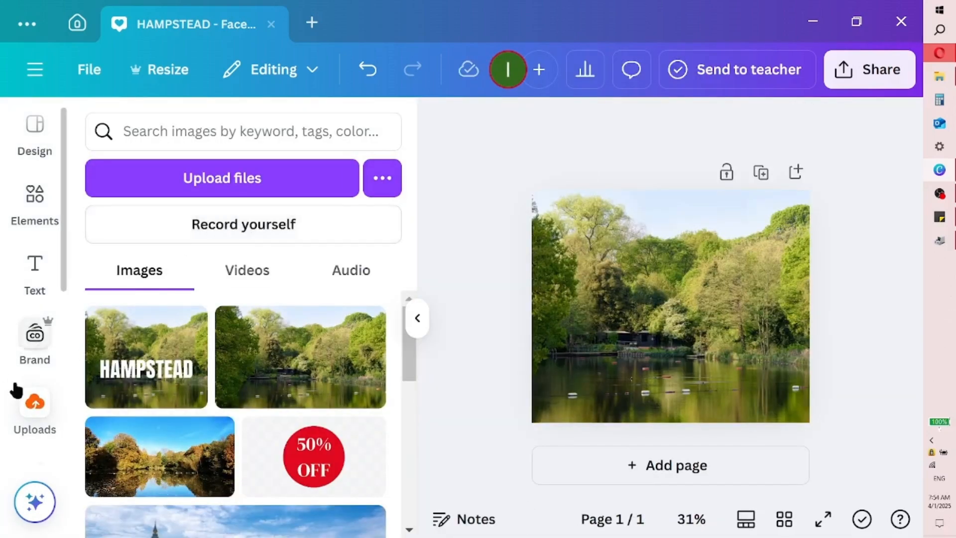
{"action": "scroll", "coordinate": [20, 386], "scroll_direction": "down", "scroll_amount": 5}
{"action": "left_click", "coordinate": [35, 273]}
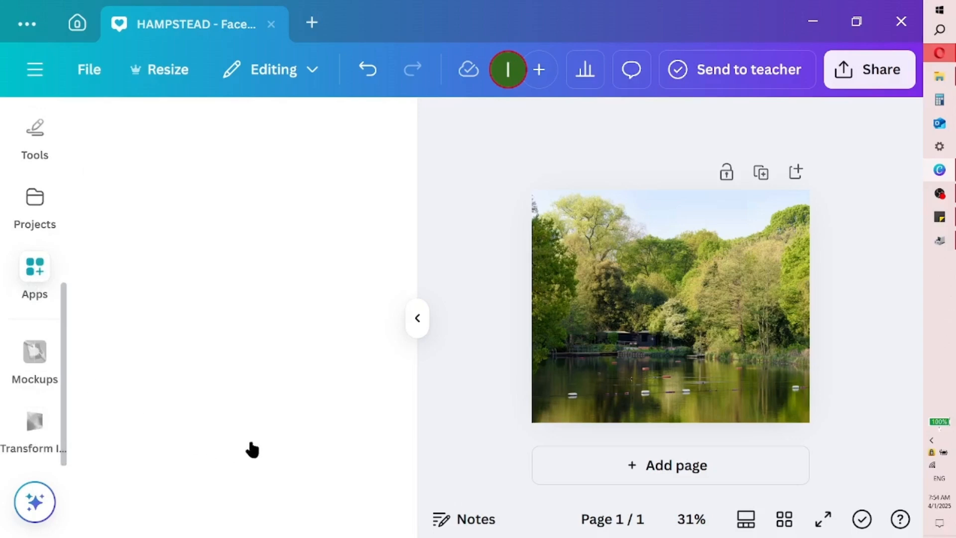
{"action": "left_click", "coordinate": [196, 139]}
{"action": "type", "text": "transf"}
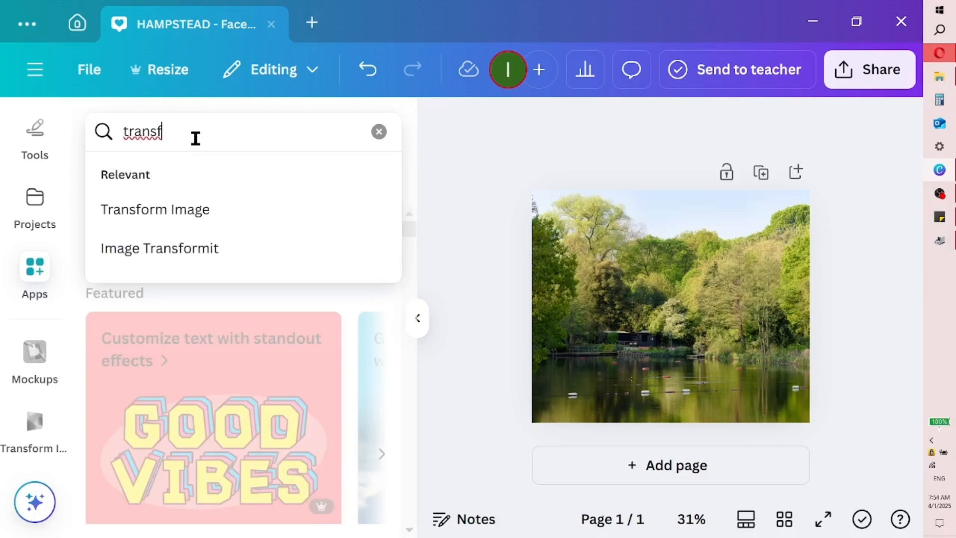
{"action": "left_click", "coordinate": [176, 210]}
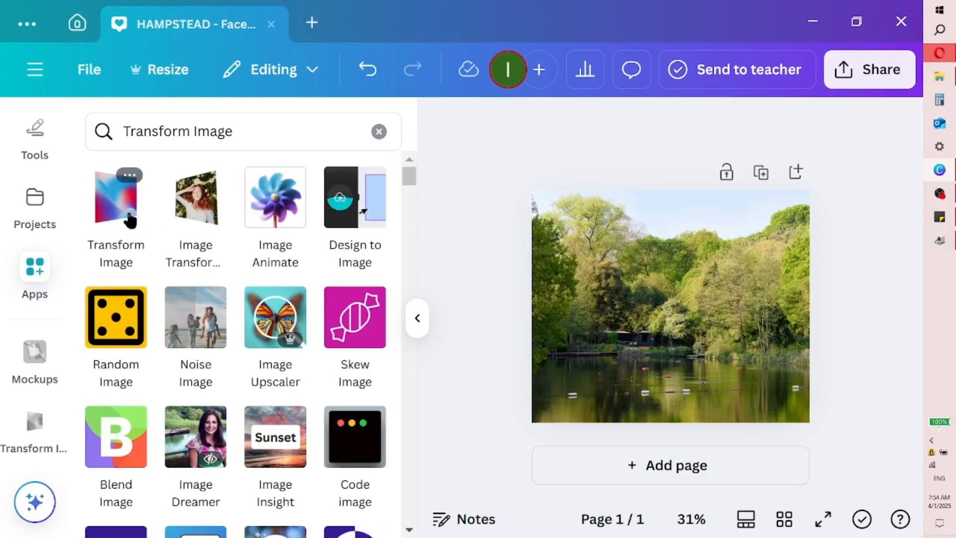
{"action": "left_click", "coordinate": [129, 216]}
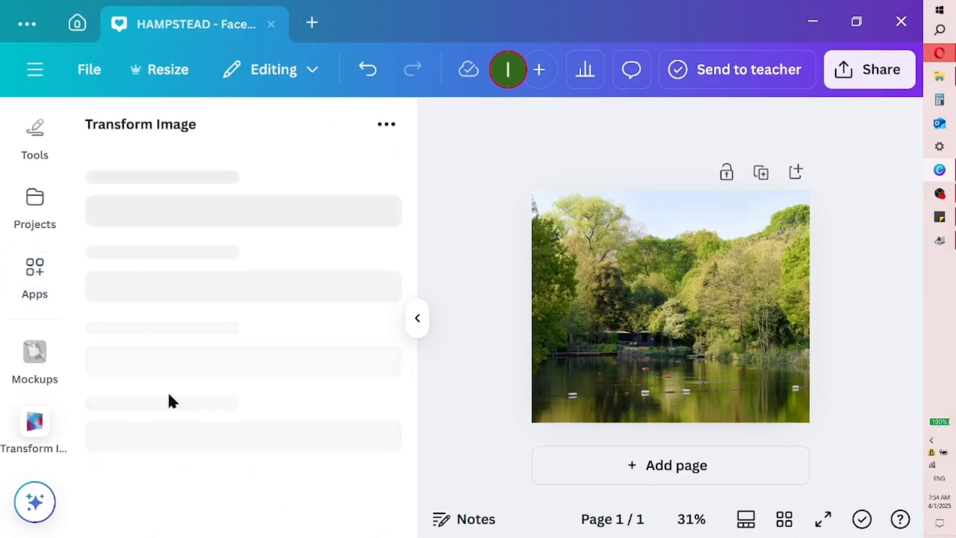
Step: Upload HAMPSTEAD.png from the Pictures folder into Transform Image
{"action": "left_click", "coordinate": [232, 203]}
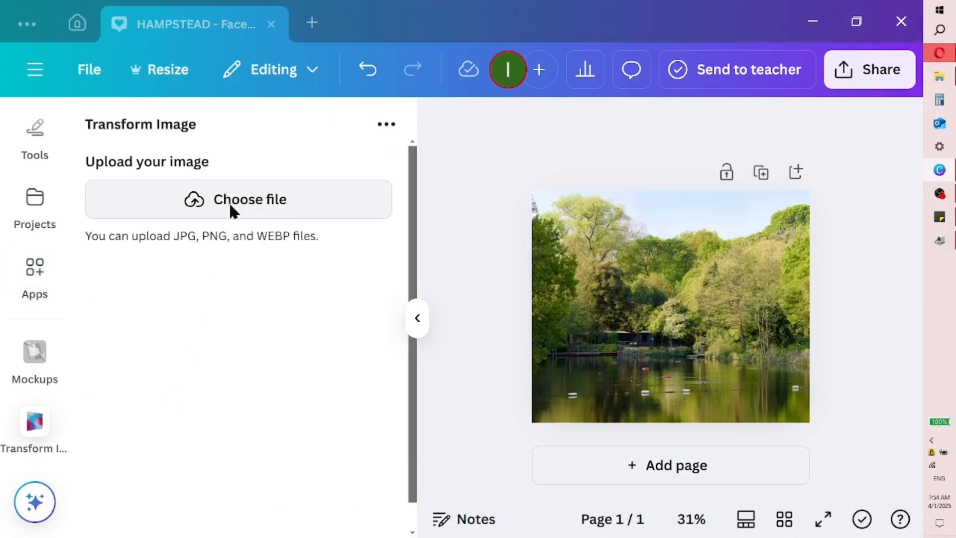
{"action": "left_click", "coordinate": [346, 101]}
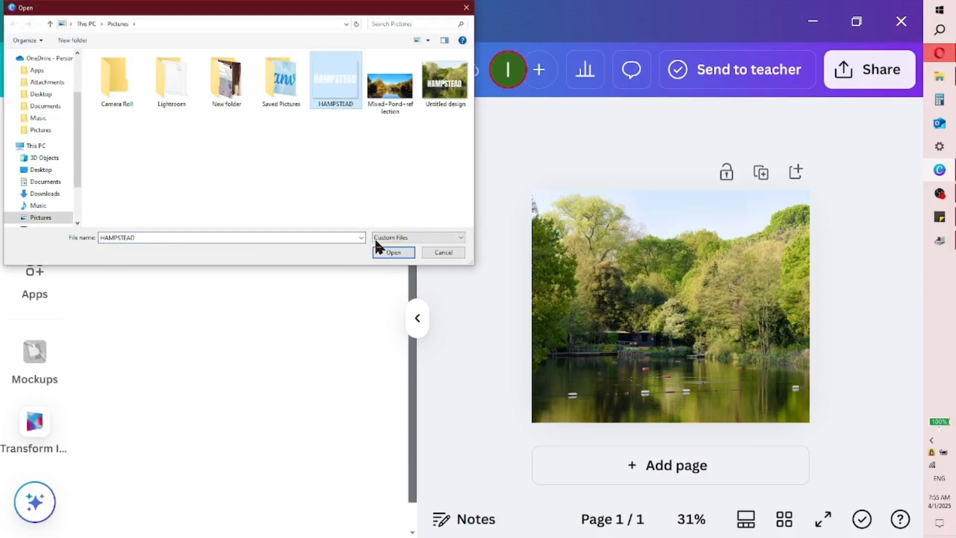
{"action": "left_click", "coordinate": [384, 252]}
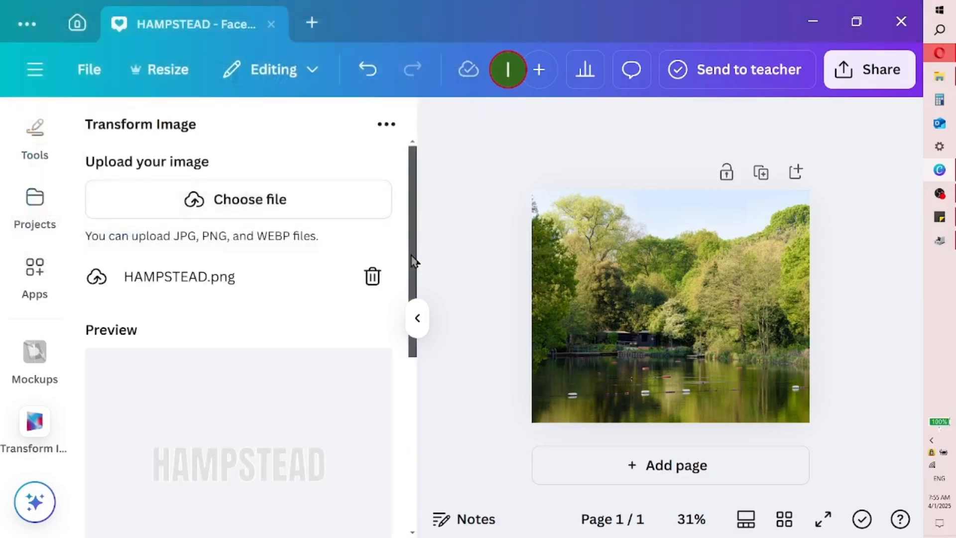
Step: Tilt the HAMPSTEAD image so its right end recedes, set the zoom to 0.5 and add it to the design
{"action": "scroll", "coordinate": [401, 297], "scroll_direction": "down", "scroll_amount": 4}
{"action": "mouse_move", "coordinate": [324, 356]}
{"action": "left_mouse_down"}
{"action": "mouse_move", "coordinate": [342, 333]}
{"action": "mouse_move", "coordinate": [327, 339]}
{"action": "mouse_move", "coordinate": [335, 370]}
{"action": "mouse_move", "coordinate": [337, 359]}
{"action": "left_mouse_up"}
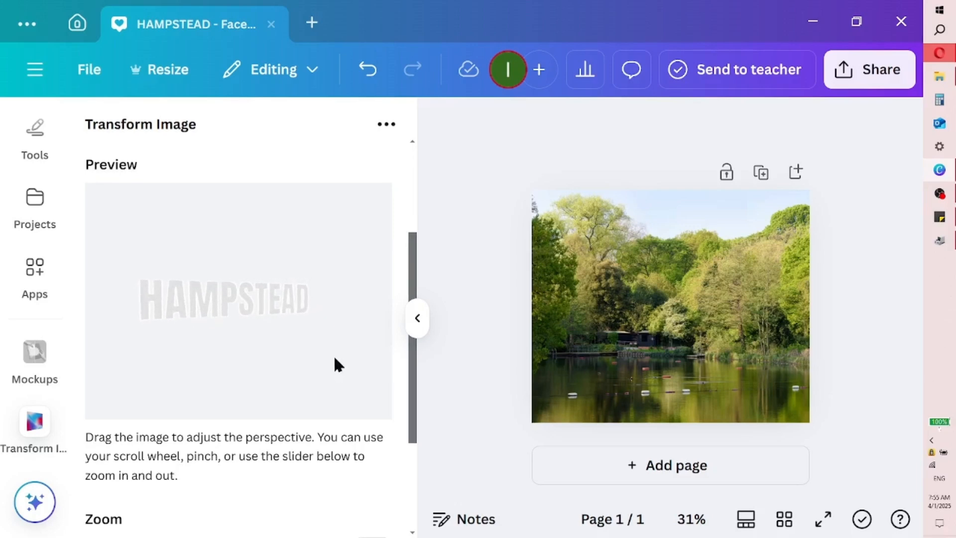
{"action": "left_click_drag", "start_coordinate": [412, 273], "coordinate": [416, 363]}
{"action": "left_click_drag", "start_coordinate": [122, 397], "coordinate": [134, 414]}
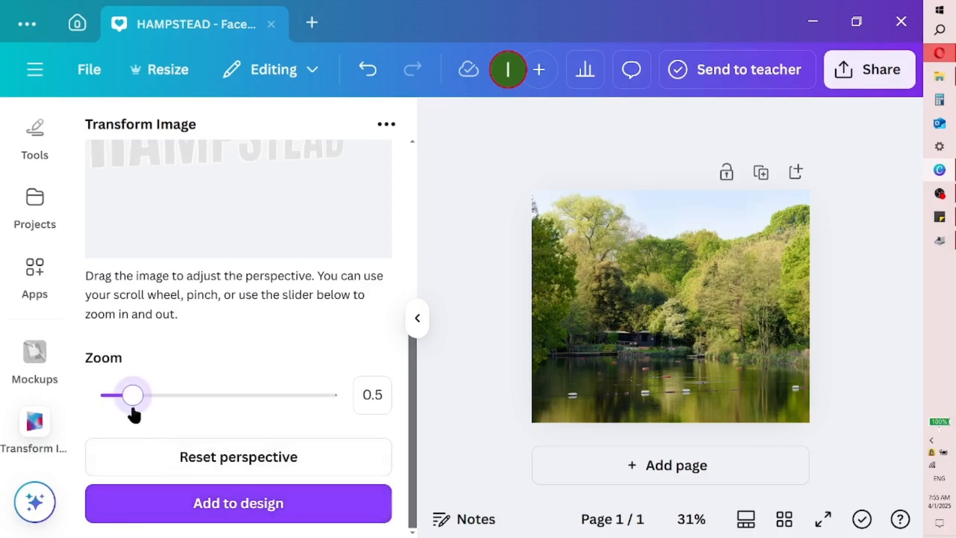
{"action": "left_click", "coordinate": [236, 518]}
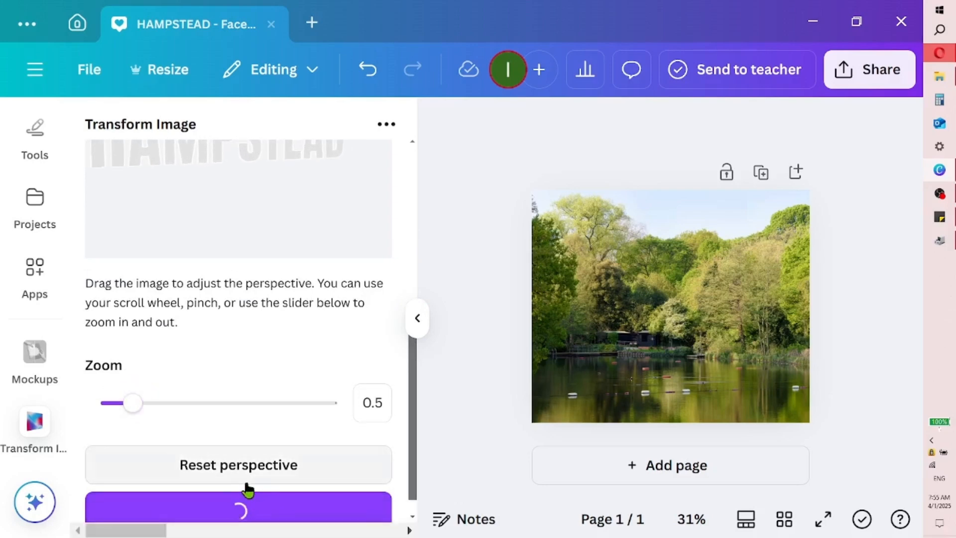
{"action": "left_click", "coordinate": [418, 319]}
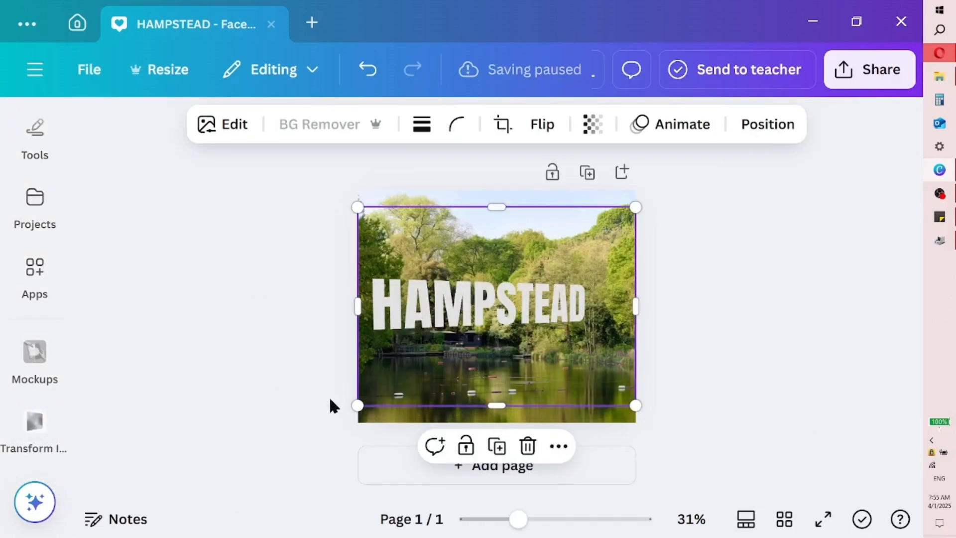
Step: Move the slanted HAMPSTEAD lettering down to the pond's waterline, enlarge it slightly and center its frame horizontally on the page
{"action": "left_click_drag", "start_coordinate": [470, 313], "coordinate": [465, 351]}
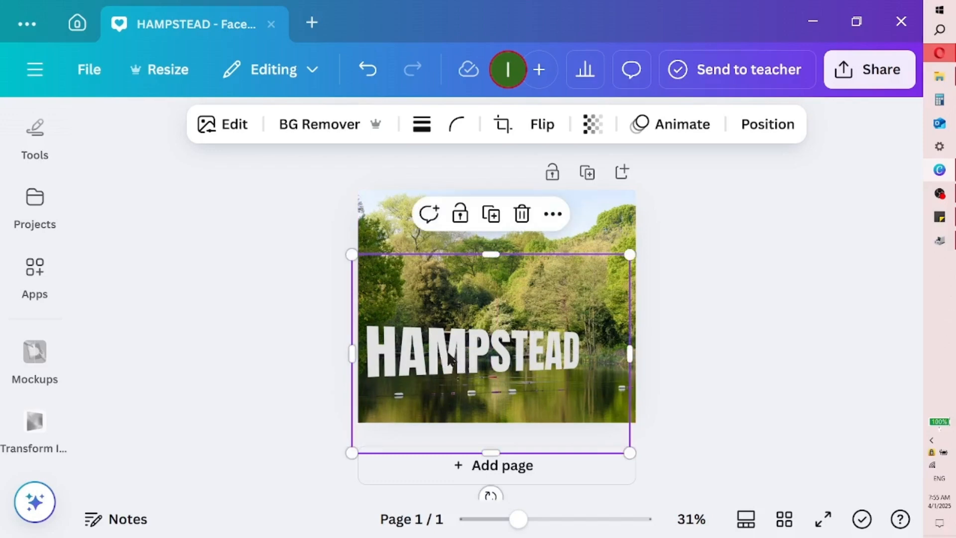
{"action": "left_click_drag", "start_coordinate": [349, 254], "coordinate": [332, 241]}
{"action": "left_click_drag", "start_coordinate": [431, 354], "coordinate": [445, 357]}
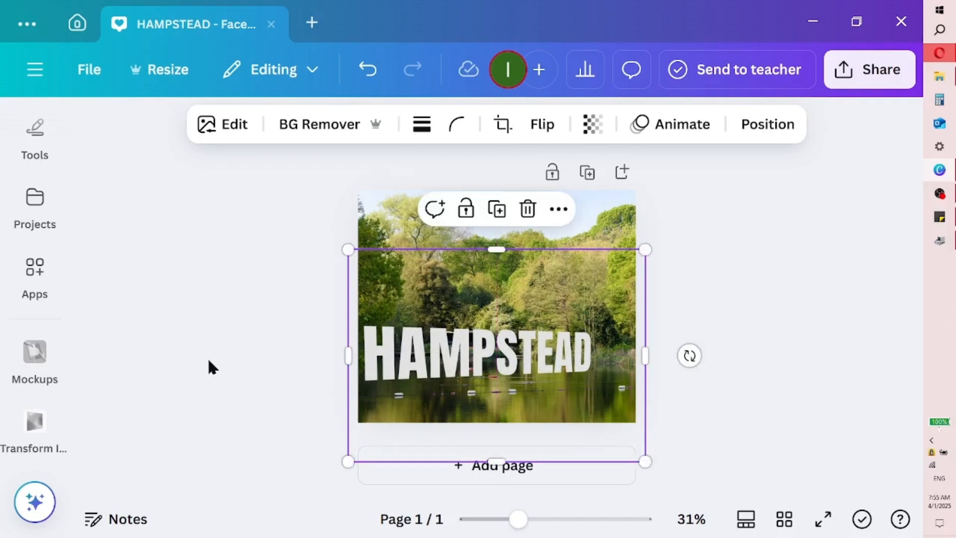
Step: Search the elements for "shadow" and add the dark straight-edged gradient shadow graphic to the page
{"action": "scroll", "coordinate": [56, 226], "scroll_direction": "up", "scroll_amount": 5}
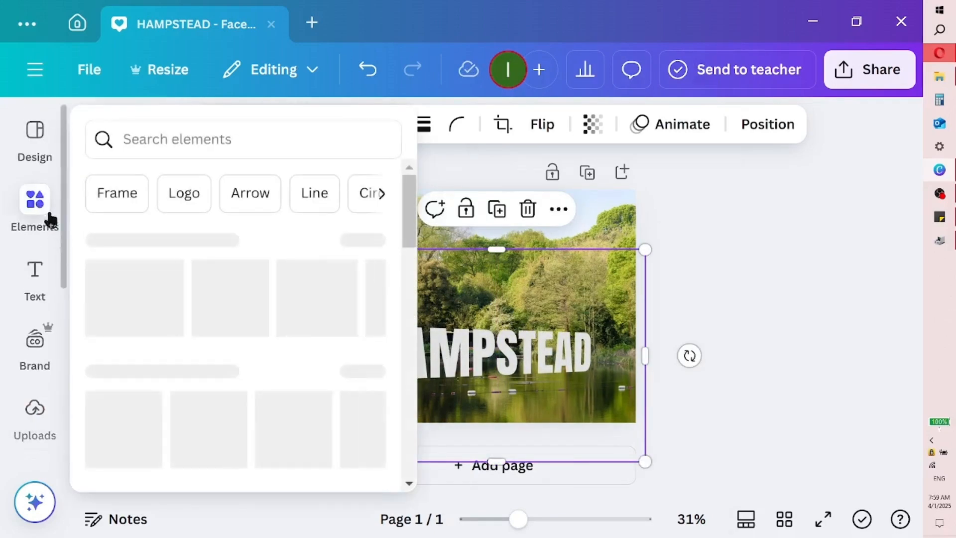
{"action": "left_click", "coordinate": [46, 212]}
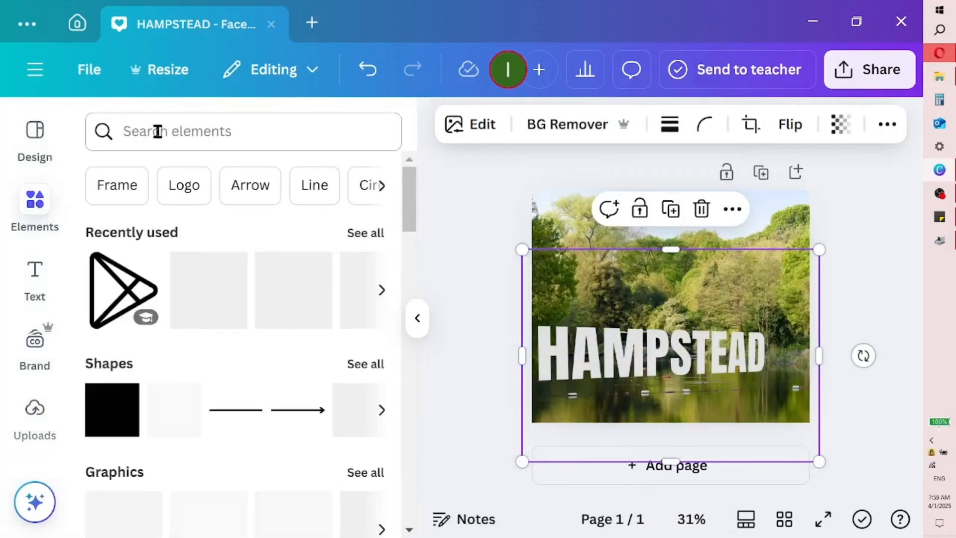
{"action": "left_click", "coordinate": [158, 131]}
{"action": "type", "text": "sha"}
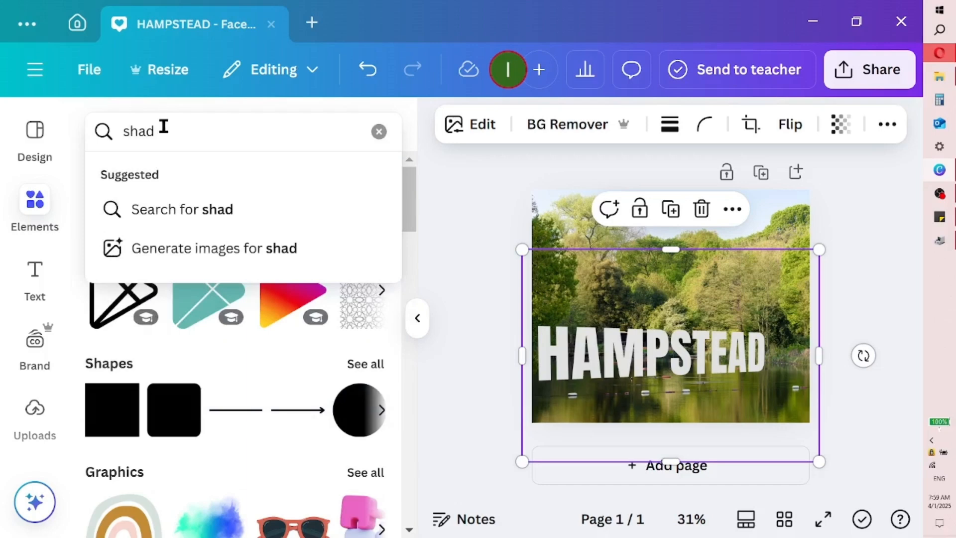
{"action": "type", "text": "d"}
{"action": "left_click", "coordinate": [155, 212]}
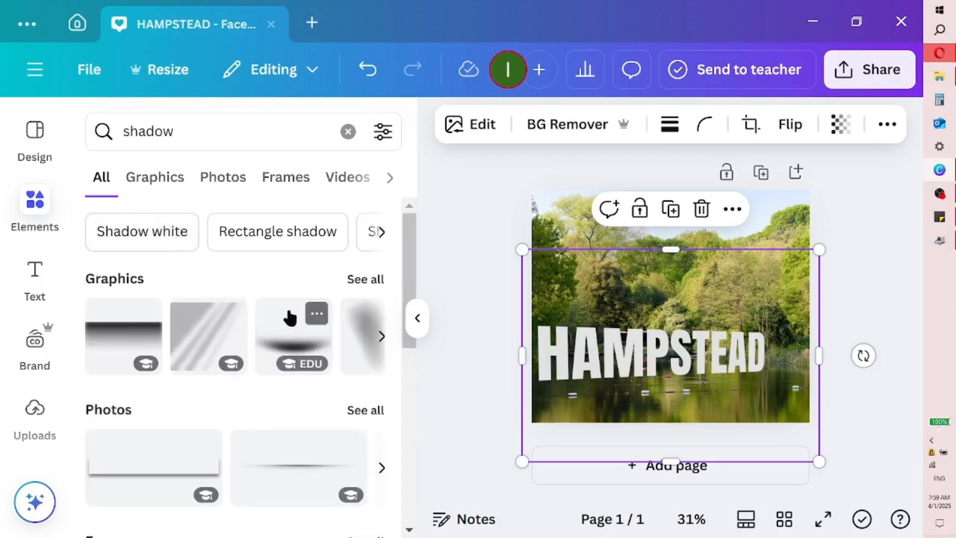
{"action": "left_click", "coordinate": [148, 341]}
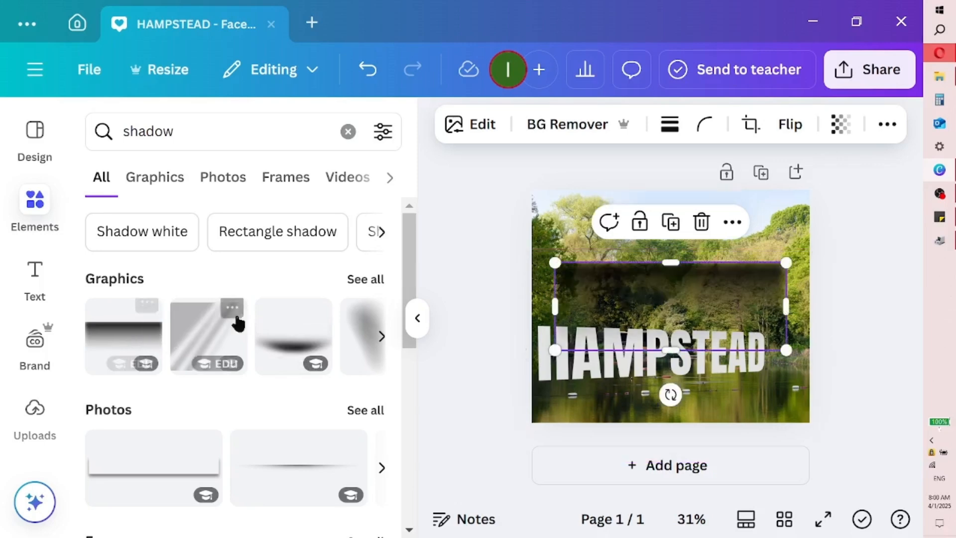
Step: Place the shadow over the water below the HAMPSTEAD lettering, rotate it slightly counterclockwise along the letters' base and extend its upper edge slightly
{"action": "left_click", "coordinate": [416, 318]}
{"action": "left_click_drag", "start_coordinate": [513, 319], "coordinate": [486, 414]}
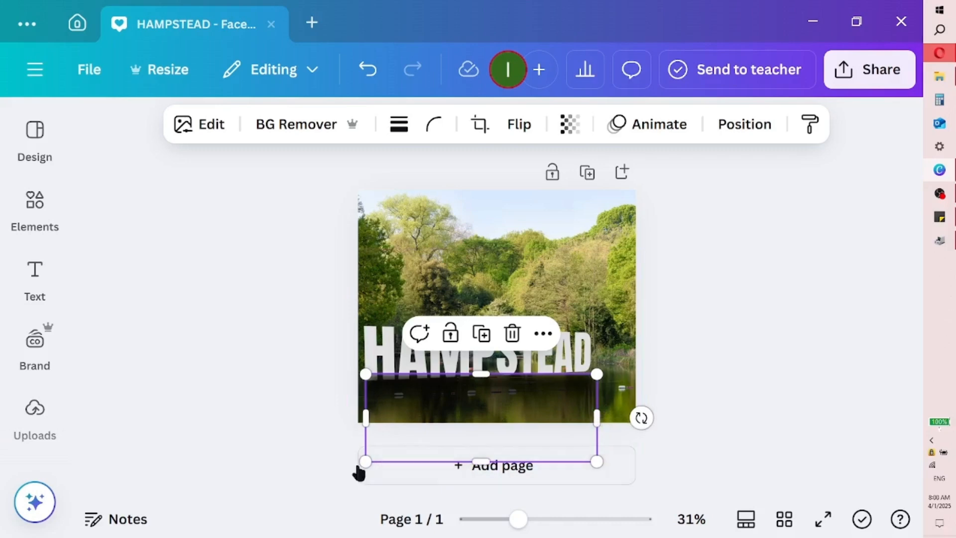
{"action": "left_click_drag", "start_coordinate": [641, 417], "coordinate": [645, 412]}
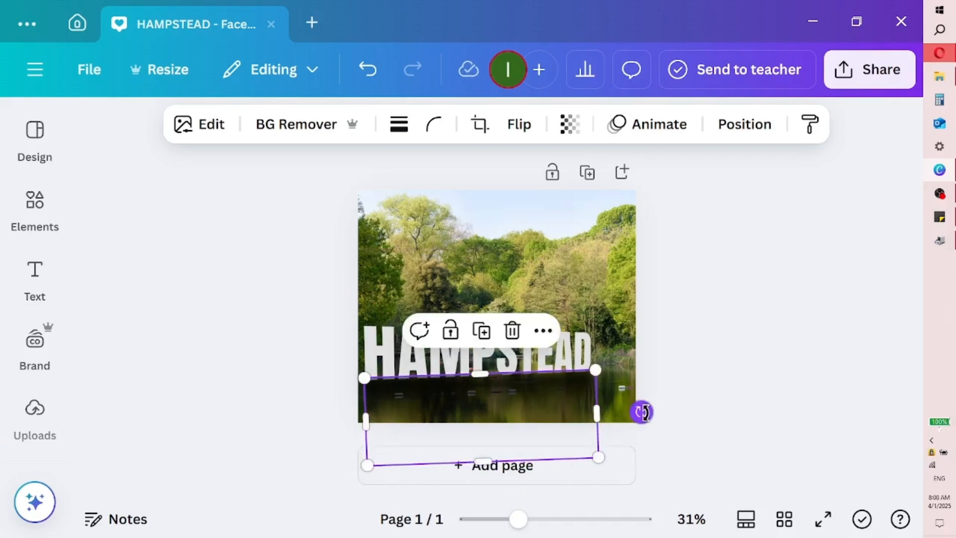
{"action": "left_click_drag", "start_coordinate": [500, 401], "coordinate": [499, 401]}
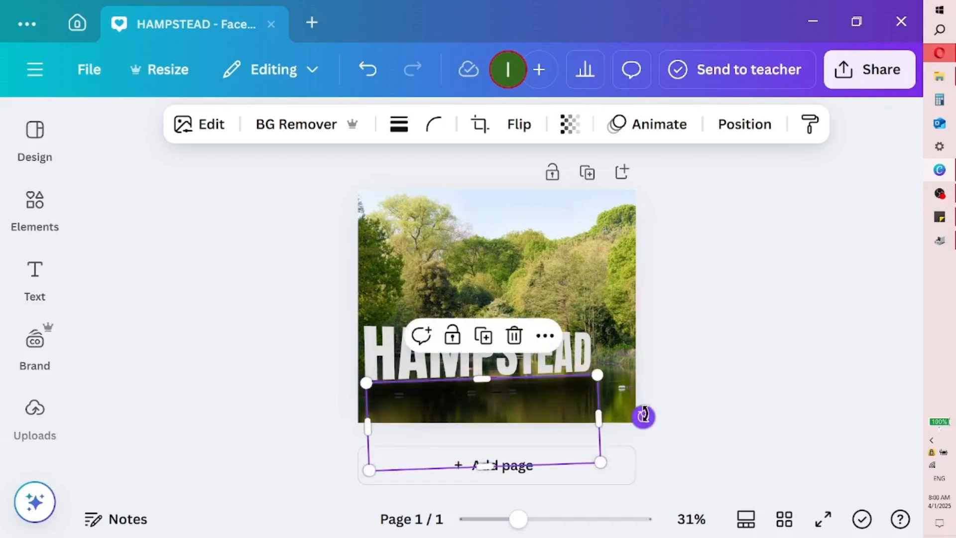
{"action": "left_click_drag", "start_coordinate": [644, 414], "coordinate": [645, 412]}
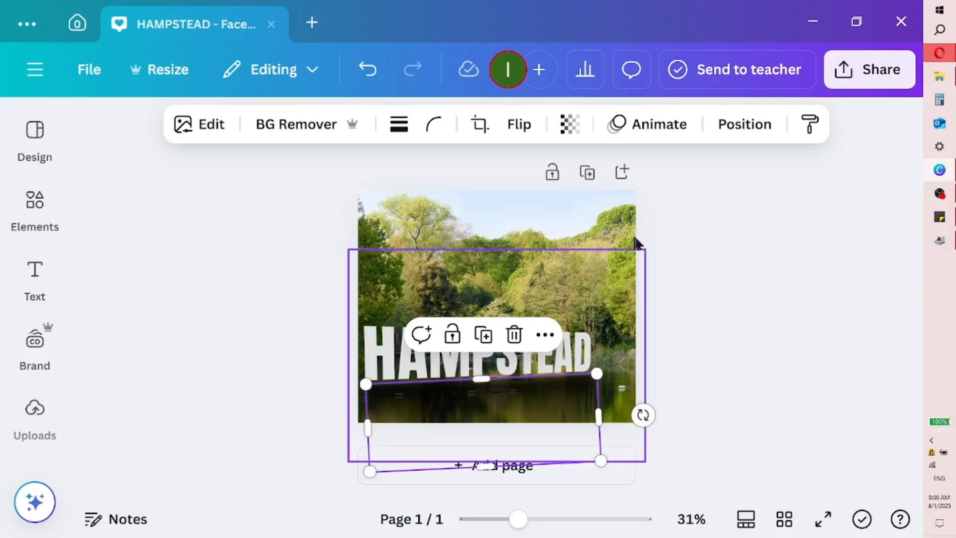
{"action": "left_click_drag", "start_coordinate": [483, 376], "coordinate": [483, 373]}
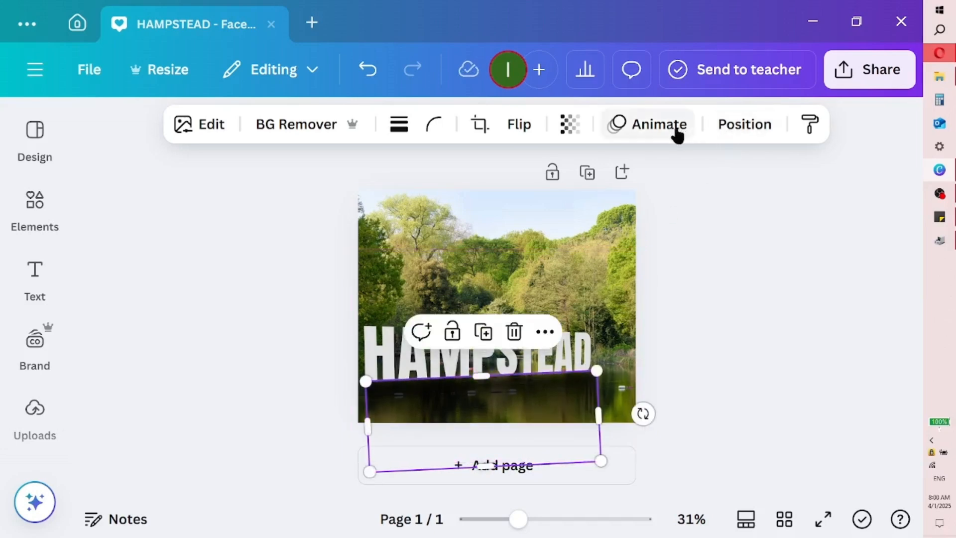
Step: Set the shadow's transparency to 69 and send it backward behind the lettering
{"action": "left_click", "coordinate": [568, 125]}
{"action": "left_click_drag", "start_coordinate": [615, 203], "coordinate": [573, 214]}
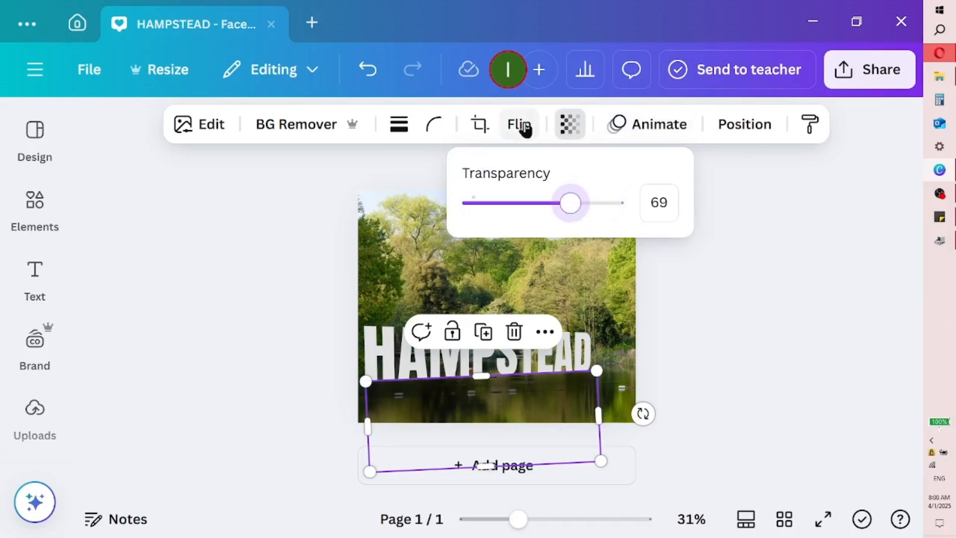
{"action": "left_click", "coordinate": [728, 130]}
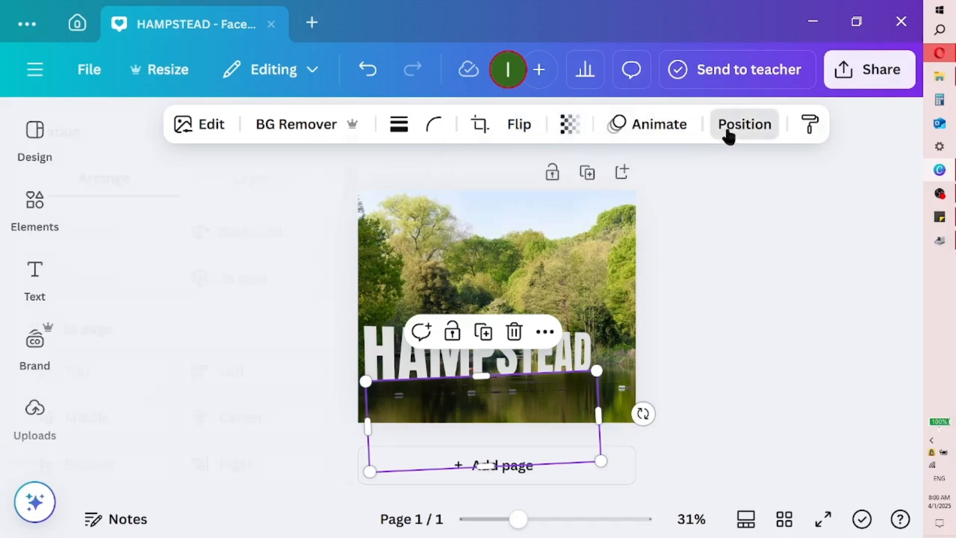
{"action": "left_click", "coordinate": [317, 295]}
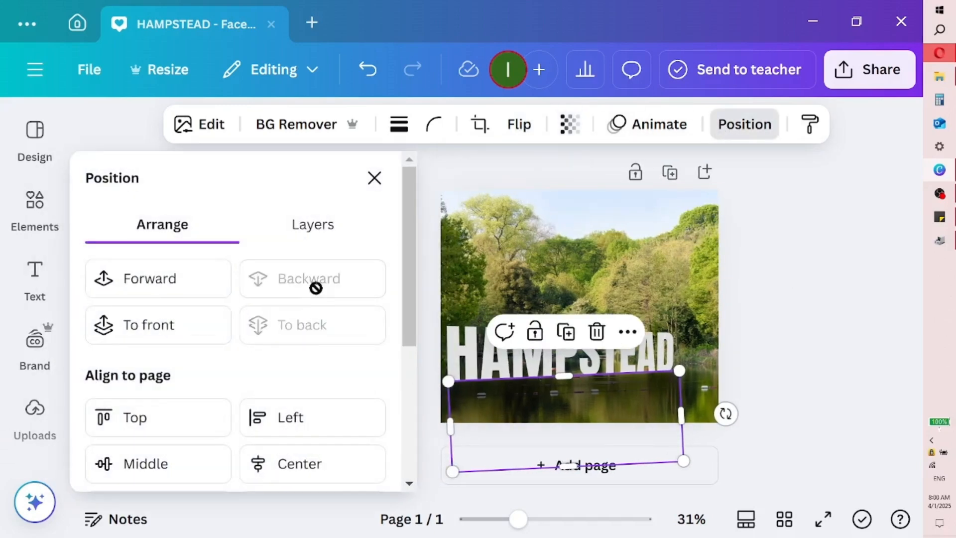
{"action": "key", "text": "Escape"}
Step: Duplicate the HAMPSTEAD lettering and flip the copy vertically
{"action": "left_click", "coordinate": [508, 356]}
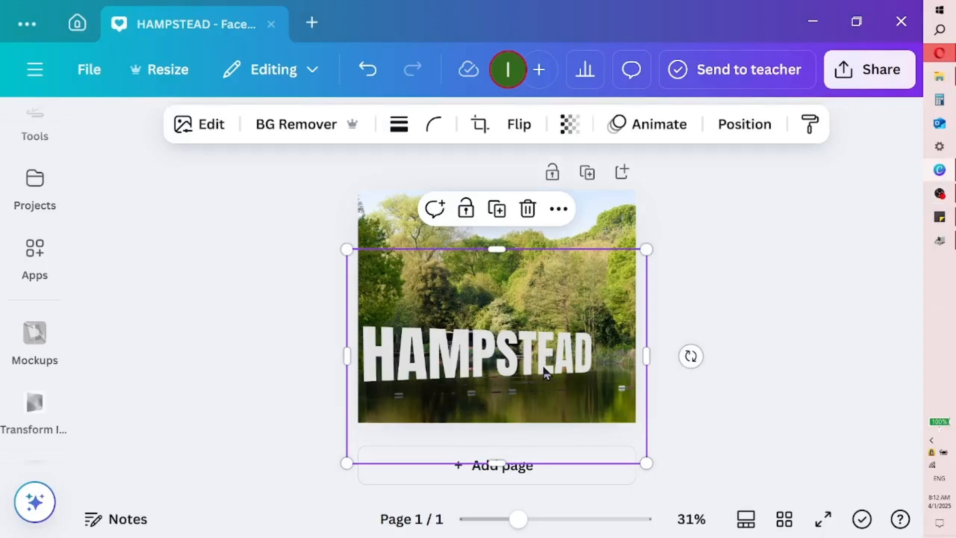
{"action": "right_click", "coordinate": [455, 348]}
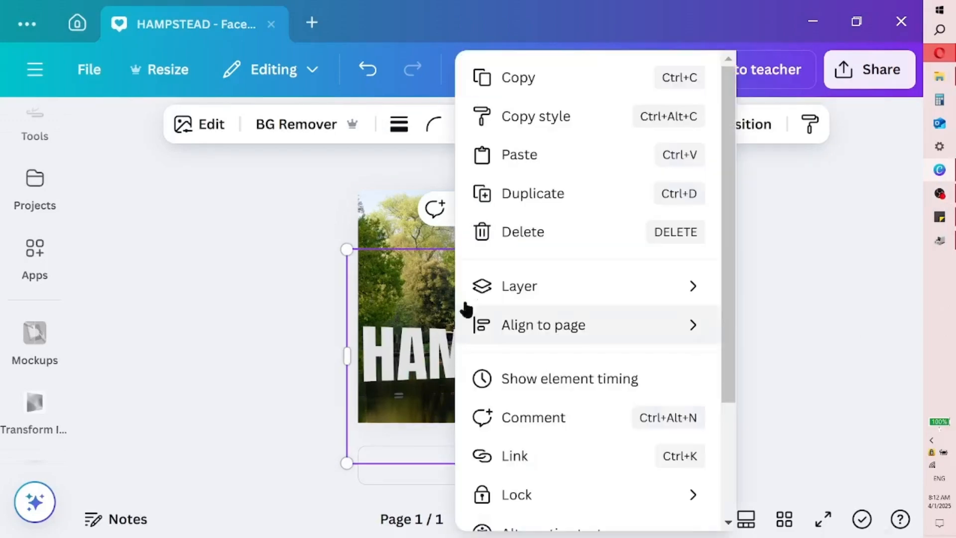
{"action": "left_click", "coordinate": [565, 203]}
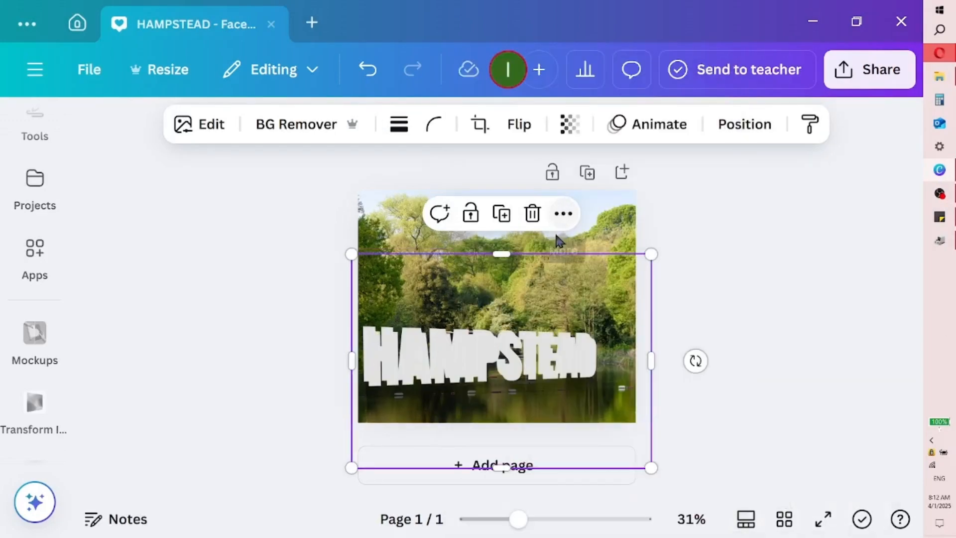
{"action": "left_click", "coordinate": [520, 131]}
{"action": "left_click", "coordinate": [522, 230]}
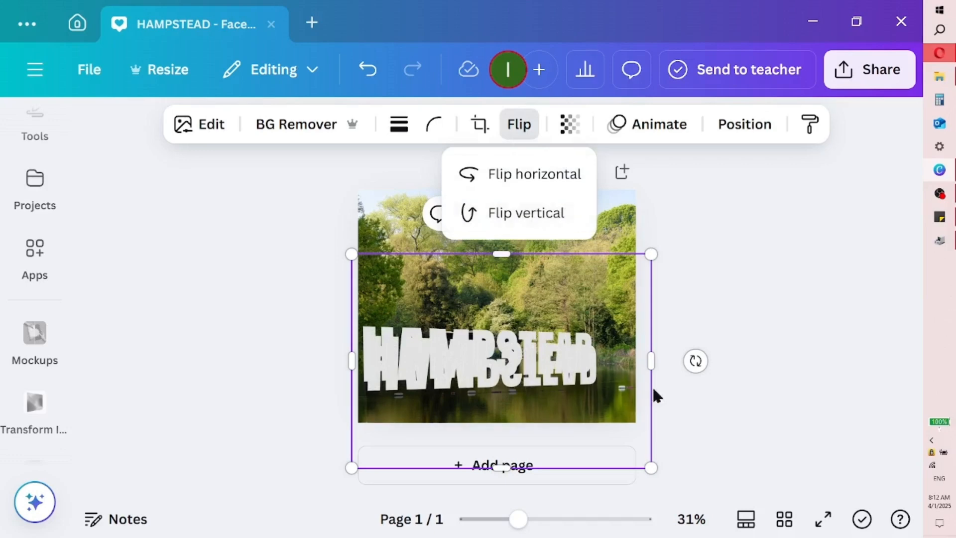
Step: Add a blank second page and move the flipped HAMPSTEAD copy onto it
{"action": "left_click", "coordinate": [459, 465]}
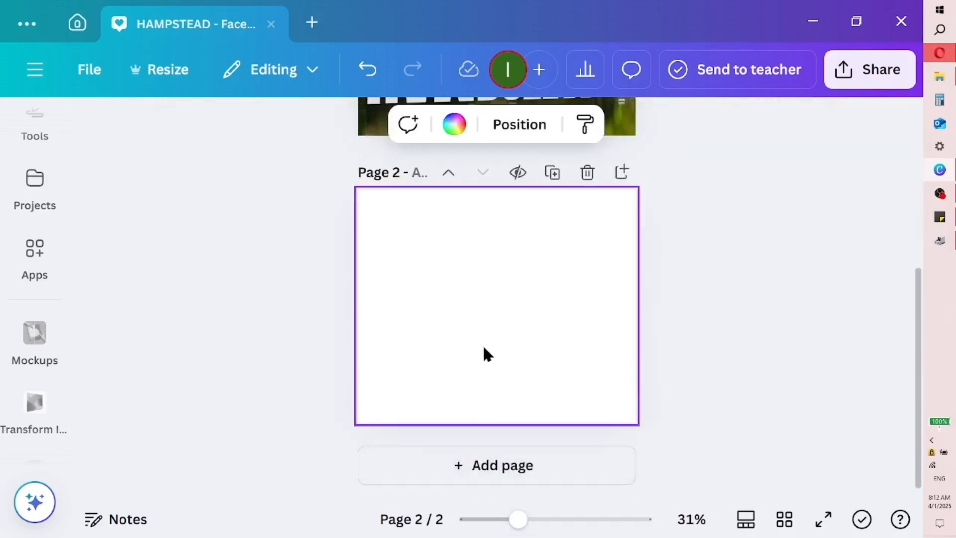
{"action": "scroll", "coordinate": [527, 302], "scroll_direction": "up", "scroll_amount": 3}
{"action": "left_click_drag", "start_coordinate": [505, 284], "coordinate": [500, 498]}
{"action": "scroll", "coordinate": [631, 437], "scroll_direction": "down", "scroll_amount": 4}
{"action": "left_click_drag", "start_coordinate": [527, 298], "coordinate": [532, 301]}
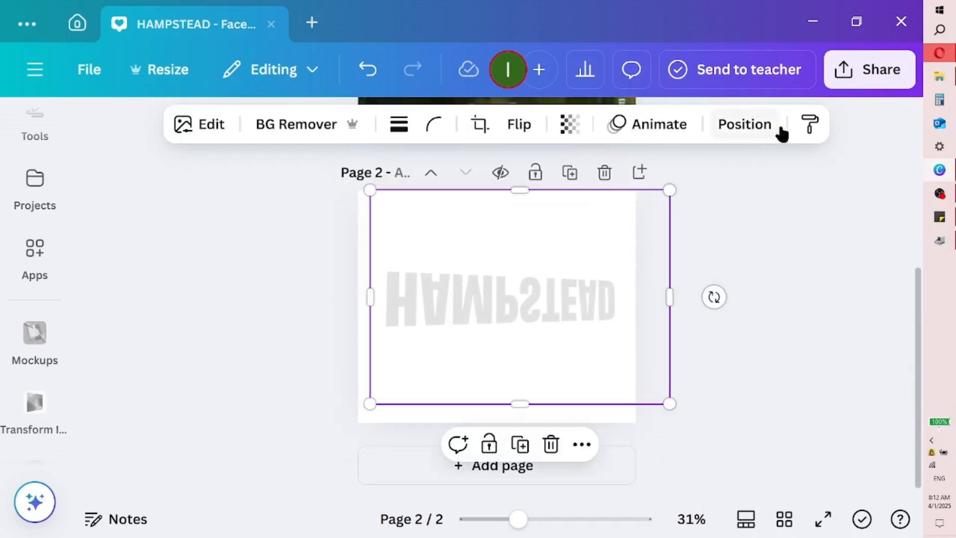
Step: Configure the design download as a PNG with an increased size and a transparent background
{"action": "left_click", "coordinate": [851, 85]}
{"action": "scroll", "coordinate": [711, 318], "scroll_direction": "down", "scroll_amount": 4}
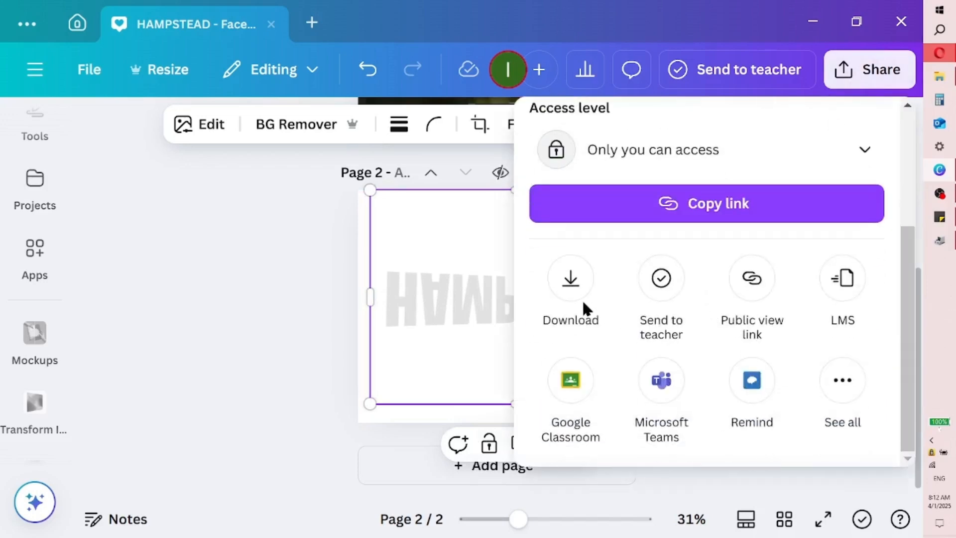
{"action": "left_click", "coordinate": [580, 294]}
{"action": "left_click_drag", "start_coordinate": [592, 277], "coordinate": [862, 280]}
{"action": "scroll", "coordinate": [672, 363], "scroll_direction": "down", "scroll_amount": 2}
{"action": "left_click", "coordinate": [546, 311]}
{"action": "scroll", "coordinate": [636, 378], "scroll_direction": "down", "scroll_amount": 1}
Step: Limit the download to page 2, save the PNG and close the sharing options
{"action": "left_click", "coordinate": [631, 338]}
{"action": "scroll", "coordinate": [591, 193], "scroll_direction": "down", "scroll_amount": 1}
{"action": "left_click", "coordinate": [556, 199]}
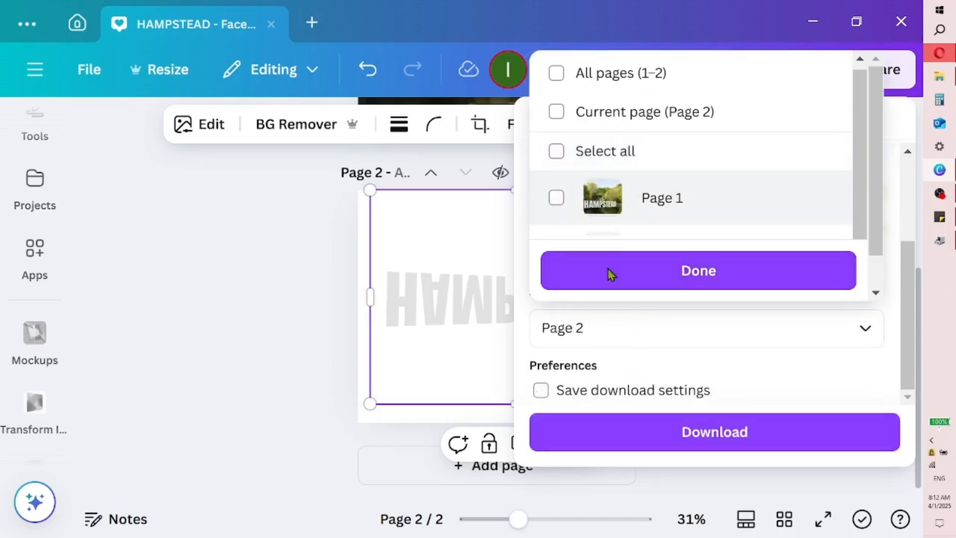
{"action": "left_click", "coordinate": [646, 431]}
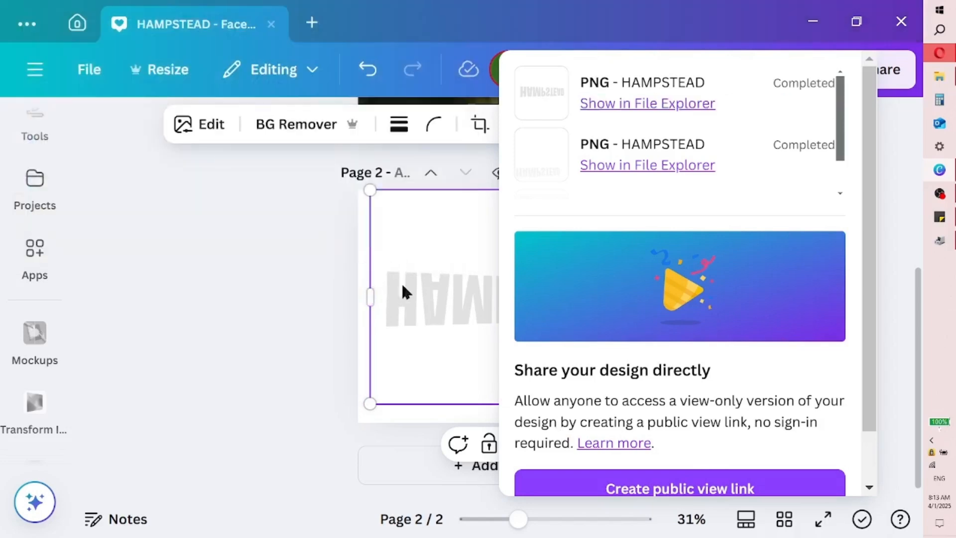
{"action": "left_click", "coordinate": [146, 326]}
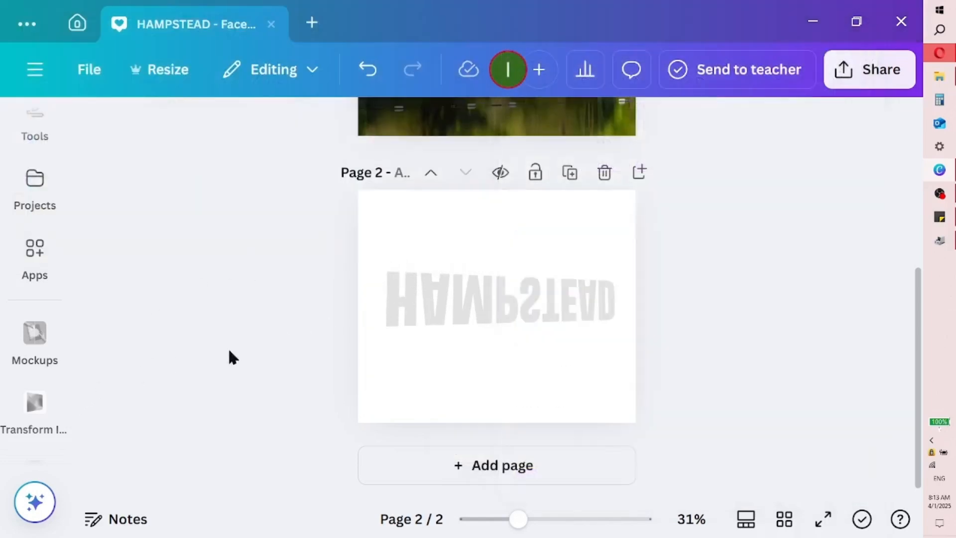
Step: Delete the flipped HAMPSTEAD lettering from page 2 and return to page 1
{"action": "left_click", "coordinate": [398, 313]}
{"action": "key", "text": "Delete"}
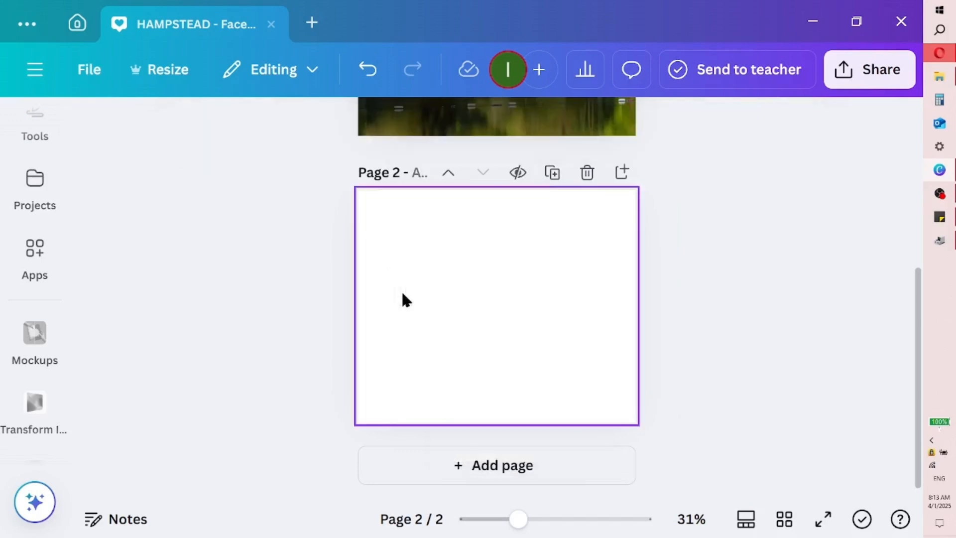
{"action": "scroll", "coordinate": [405, 287], "scroll_direction": "up", "scroll_amount": 5}
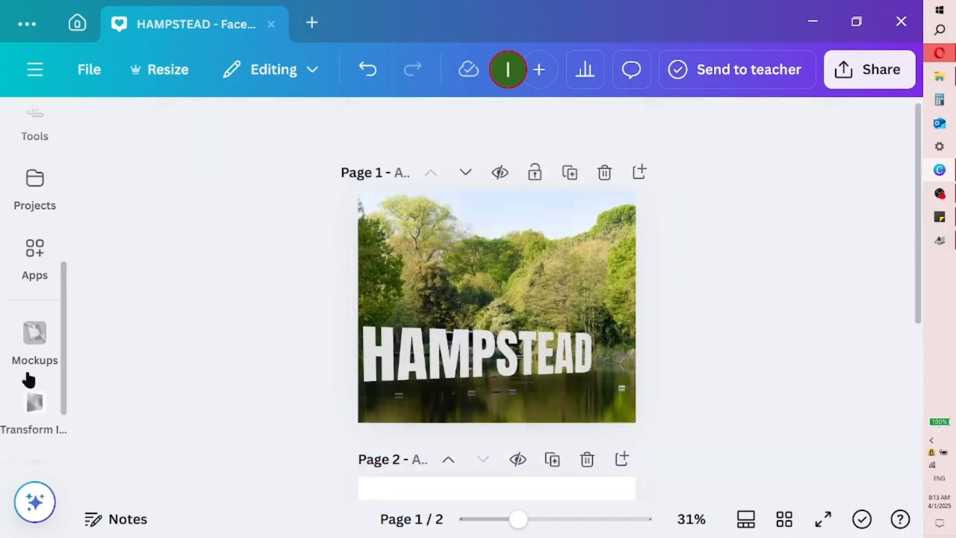
Step: Reopen the Transform Image app from the apps list
{"action": "scroll", "coordinate": [26, 380], "scroll_direction": "down", "scroll_amount": 3}
{"action": "scroll", "coordinate": [35, 331], "scroll_direction": "up", "scroll_amount": 5}
{"action": "left_click", "coordinate": [37, 251]}
{"action": "left_click", "coordinate": [42, 314]}
{"action": "scroll", "coordinate": [35, 348], "scroll_direction": "down", "scroll_amount": 3}
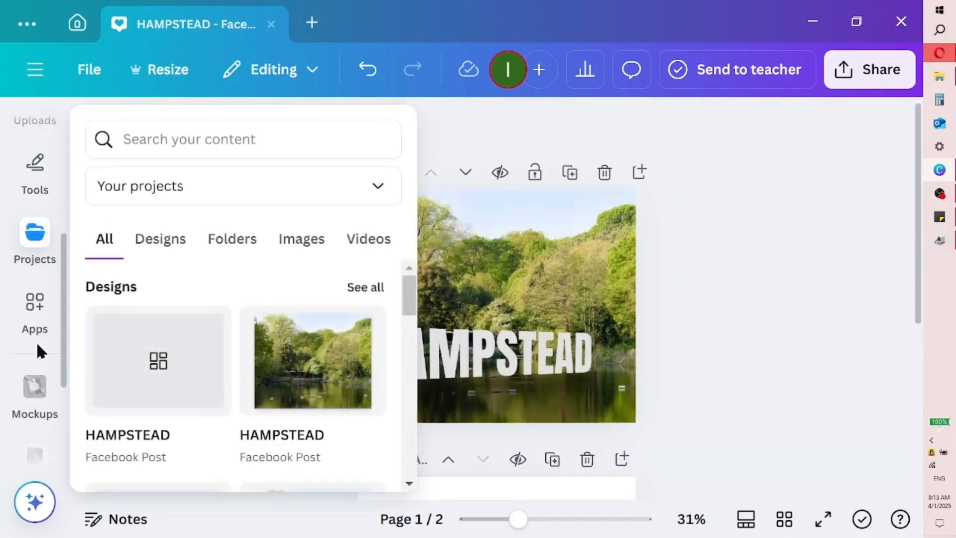
{"action": "left_click", "coordinate": [35, 306]}
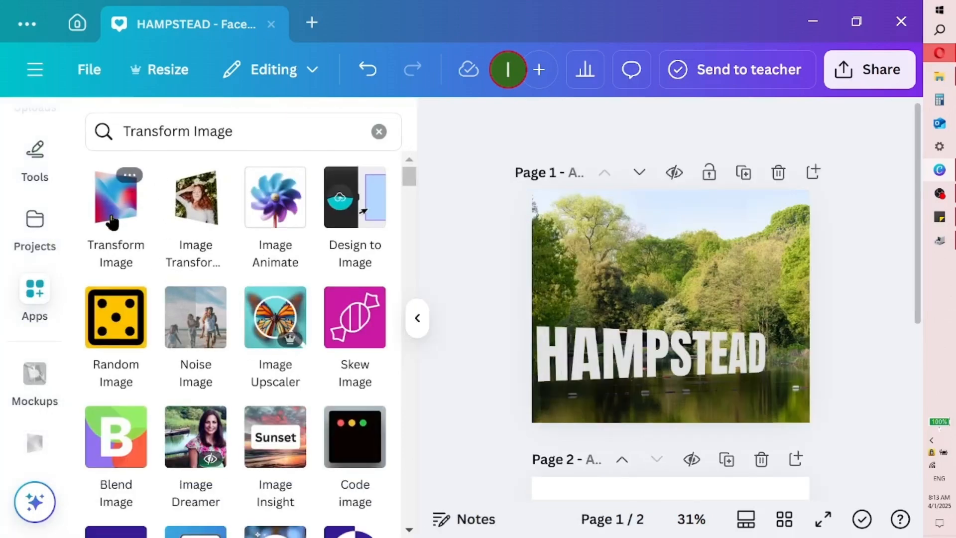
{"action": "left_click", "coordinate": [113, 221]}
Step: Replace HAMPSTEAD1.png in Transform Image with 2.png from the Pictures folder
{"action": "scroll", "coordinate": [239, 301], "scroll_direction": "up", "scroll_amount": 4}
{"action": "scroll", "coordinate": [242, 303], "scroll_direction": "down", "scroll_amount": 4}
{"action": "scroll", "coordinate": [306, 412], "scroll_direction": "up", "scroll_amount": 1}
{"action": "left_click_drag", "start_coordinate": [284, 294], "coordinate": [293, 288]}
{"action": "scroll", "coordinate": [416, 275], "scroll_direction": "up", "scroll_amount": 3}
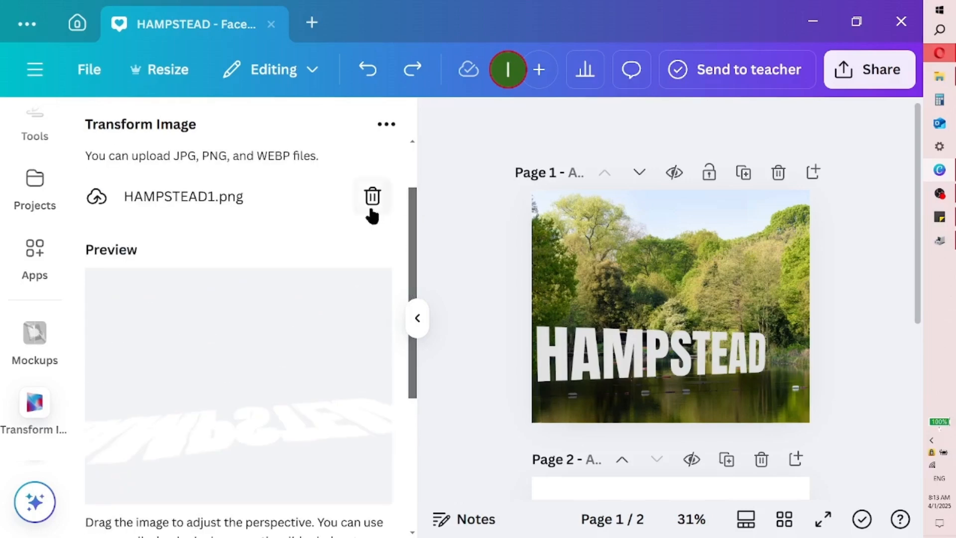
{"action": "scroll", "coordinate": [377, 264], "scroll_direction": "up", "scroll_amount": 2}
{"action": "left_click", "coordinate": [374, 277]}
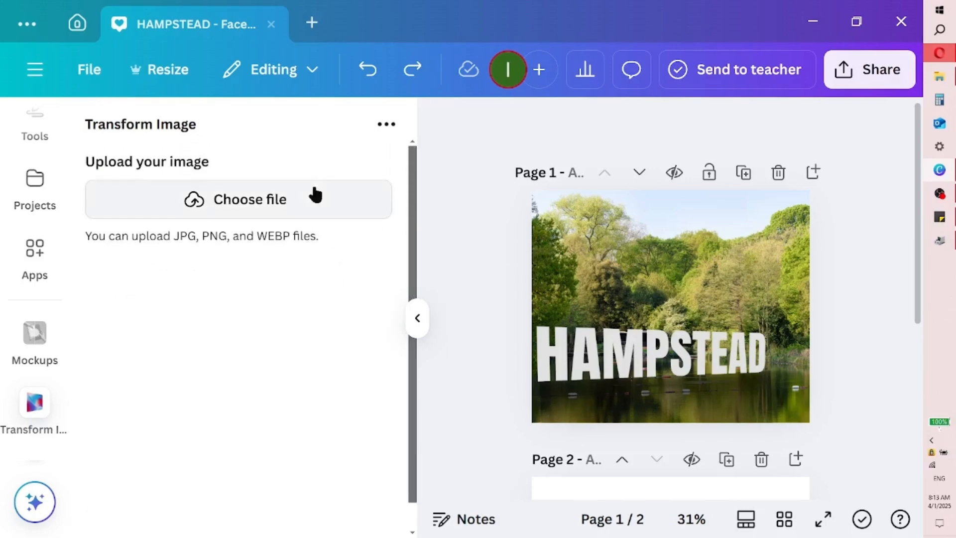
{"action": "left_click", "coordinate": [322, 217]}
{"action": "left_click", "coordinate": [330, 78]}
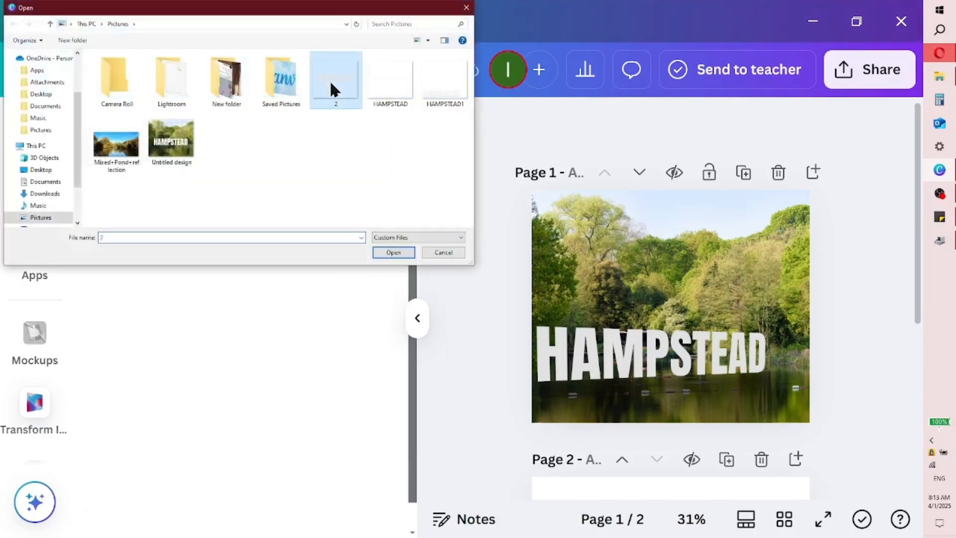
{"action": "left_click", "coordinate": [386, 246]}
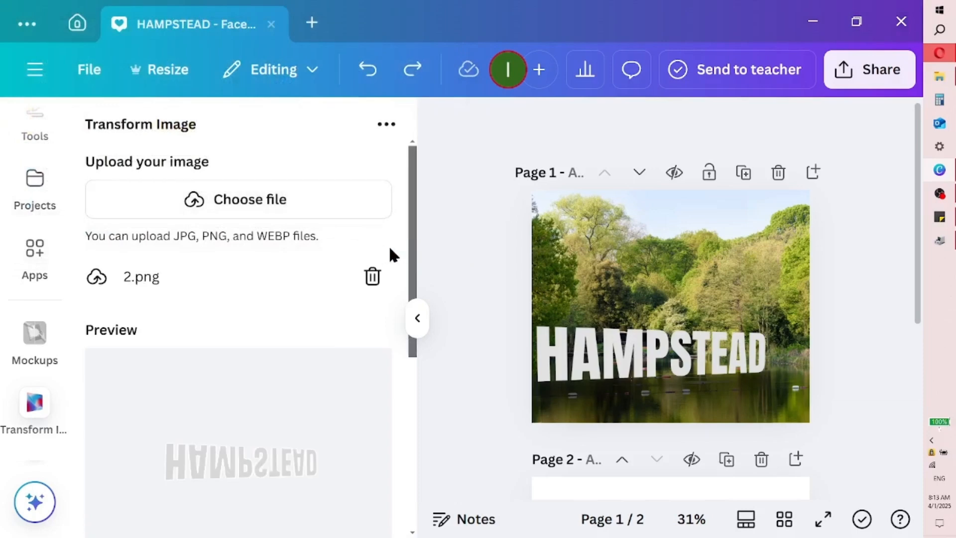
Step: Tilt the perspective of the flipped HAMPSTEAD image in the Transform Image preview so the lettering lies almost flat
{"action": "scroll", "coordinate": [407, 243], "scroll_direction": "down", "scroll_amount": 1}
{"action": "left_click_drag", "start_coordinate": [407, 243], "coordinate": [422, 405]}
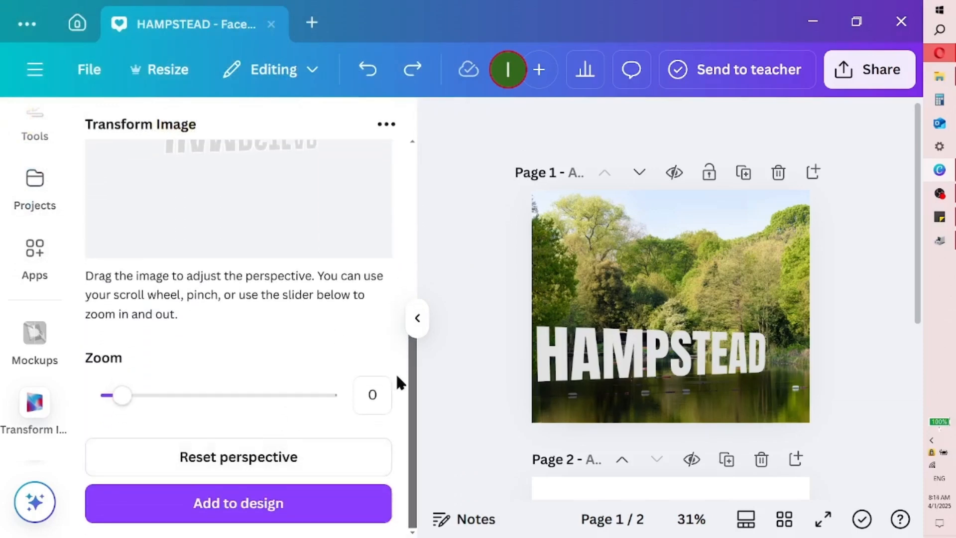
{"action": "scroll", "coordinate": [398, 364], "scroll_direction": "up", "scroll_amount": 3}
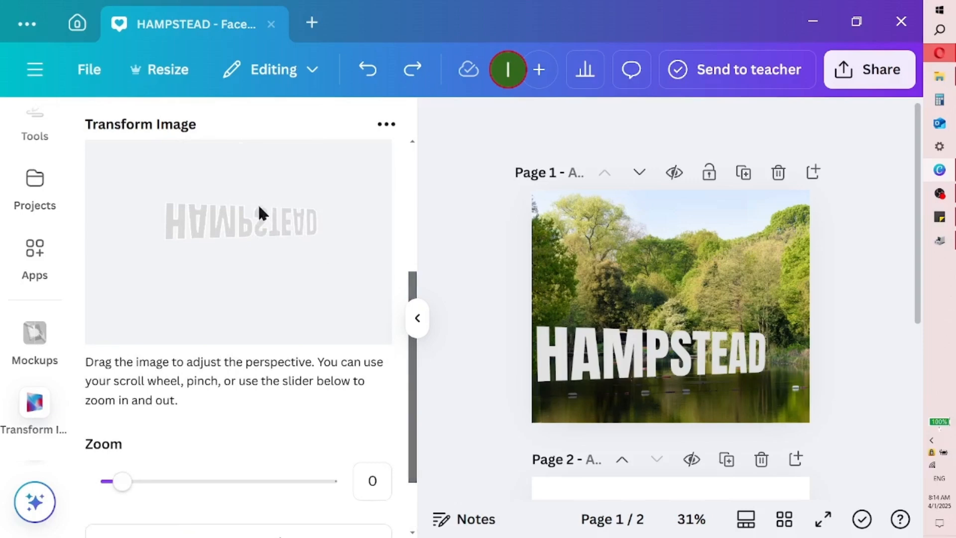
{"action": "left_click_drag", "start_coordinate": [263, 212], "coordinate": [262, 177]}
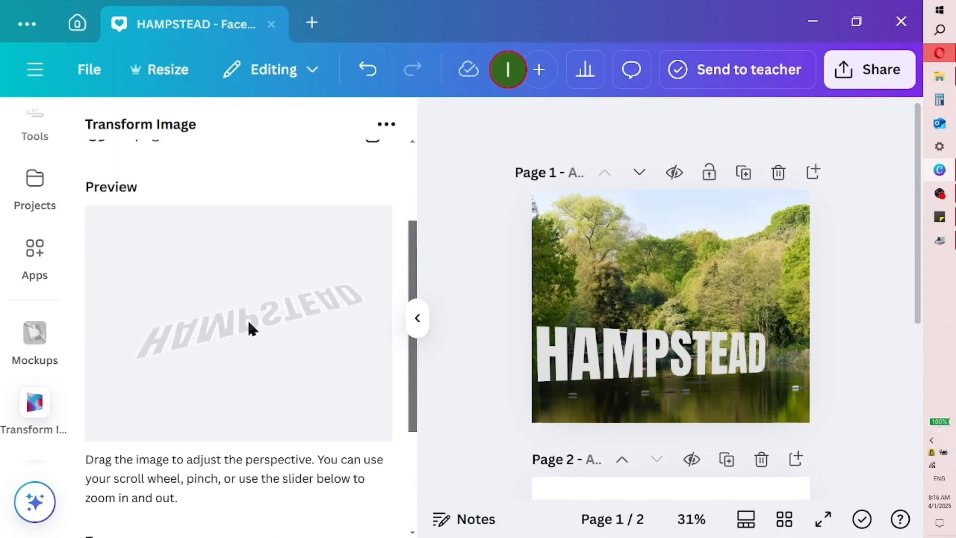
{"action": "left_click_drag", "start_coordinate": [247, 320], "coordinate": [250, 314]}
{"action": "mouse_move", "coordinate": [333, 289]}
{"action": "left_mouse_down"}
{"action": "mouse_move", "coordinate": [332, 298]}
{"action": "mouse_move", "coordinate": [334, 282]}
{"action": "mouse_move", "coordinate": [346, 293]}
{"action": "left_mouse_up"}
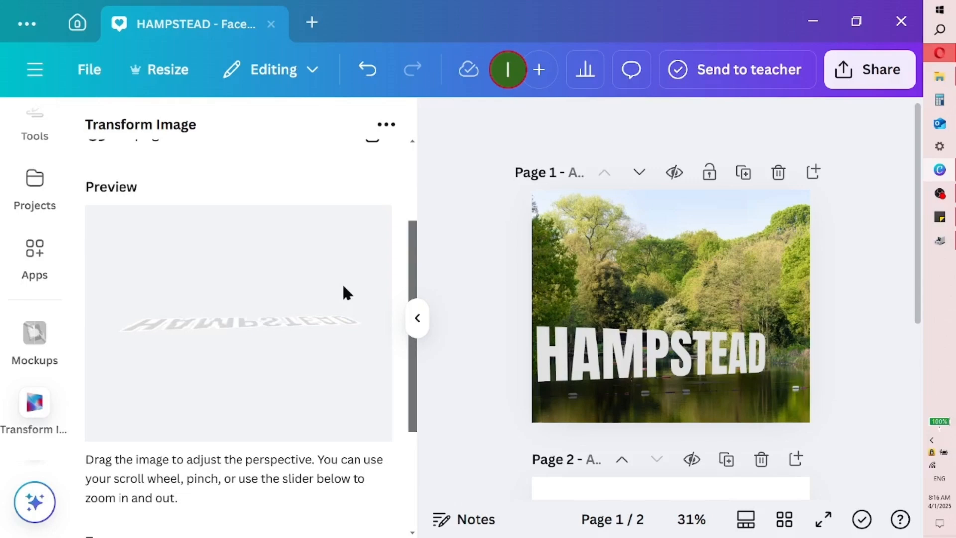
{"action": "left_click_drag", "start_coordinate": [343, 288], "coordinate": [340, 300]}
Step: Zoom the flattened lettering to 0.48 in Transform Image and add it to the design on page 1
{"action": "scroll", "coordinate": [339, 298], "scroll_direction": "up", "scroll_amount": 5}
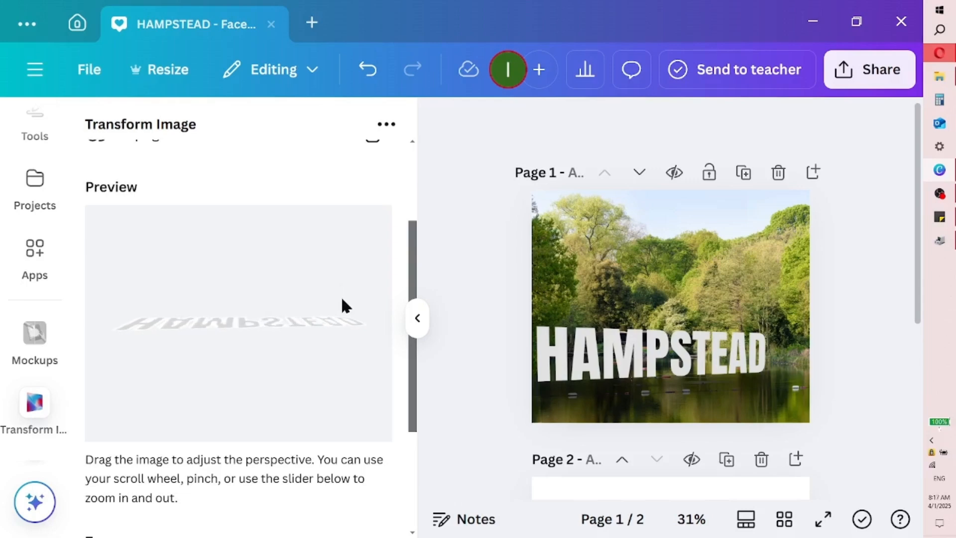
{"action": "scroll", "coordinate": [418, 264], "scroll_direction": "down", "scroll_amount": 3}
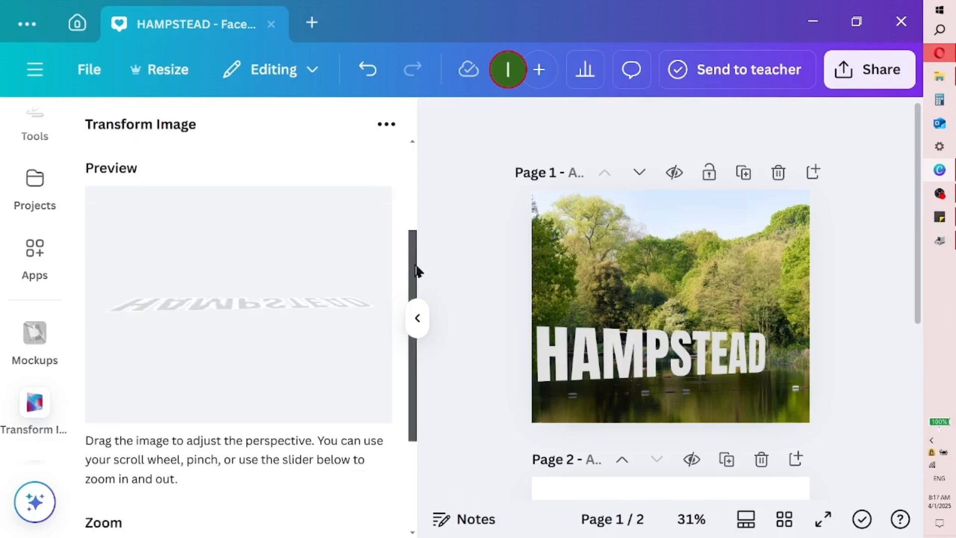
{"action": "left_click", "coordinate": [213, 520]}
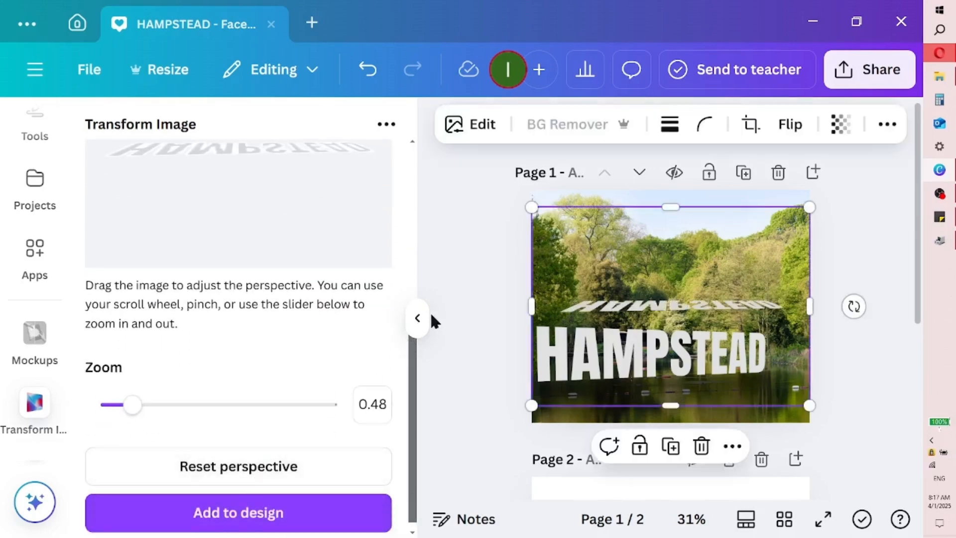
Step: Place the flattened reflection beneath the upright HAMPSTEAD lettering, enlarge it and rotate it slightly counterclockwise
{"action": "left_click", "coordinate": [417, 318]}
{"action": "left_click_drag", "start_coordinate": [477, 304], "coordinate": [454, 386]}
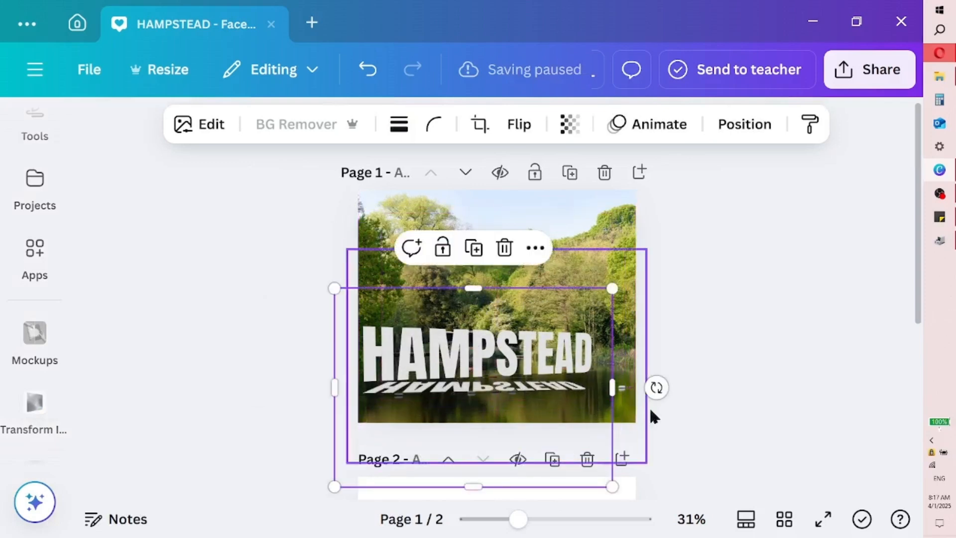
{"action": "left_click_drag", "start_coordinate": [612, 288], "coordinate": [630, 275]}
{"action": "left_click_drag", "start_coordinate": [674, 380], "coordinate": [679, 379]}
{"action": "left_click_drag", "start_coordinate": [630, 272], "coordinate": [660, 249]}
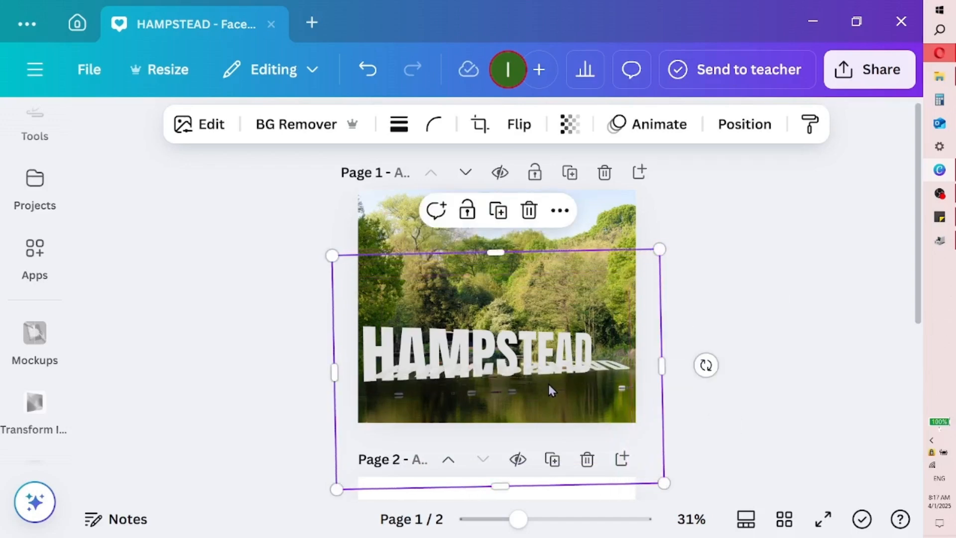
Step: Fine-tune the reflection's size, rotation and position so its letters line up beneath the upright HAMPSTEAD
{"action": "left_click_drag", "start_coordinate": [554, 376], "coordinate": [536, 392]}
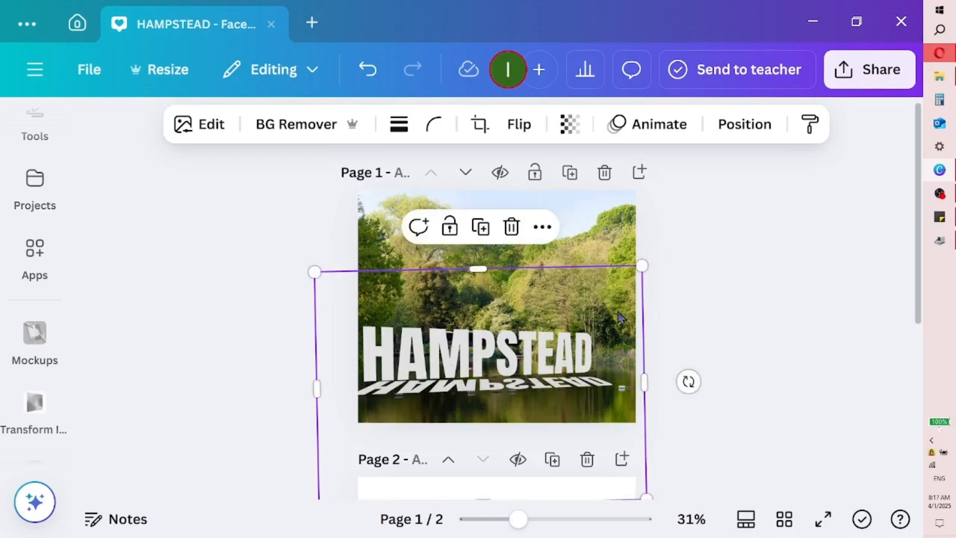
{"action": "left_click_drag", "start_coordinate": [642, 266], "coordinate": [657, 254]}
{"action": "left_click_drag", "start_coordinate": [523, 387], "coordinate": [507, 387]}
{"action": "left_click_drag", "start_coordinate": [689, 377], "coordinate": [690, 376]}
{"action": "left_click_drag", "start_coordinate": [642, 256], "coordinate": [646, 252]}
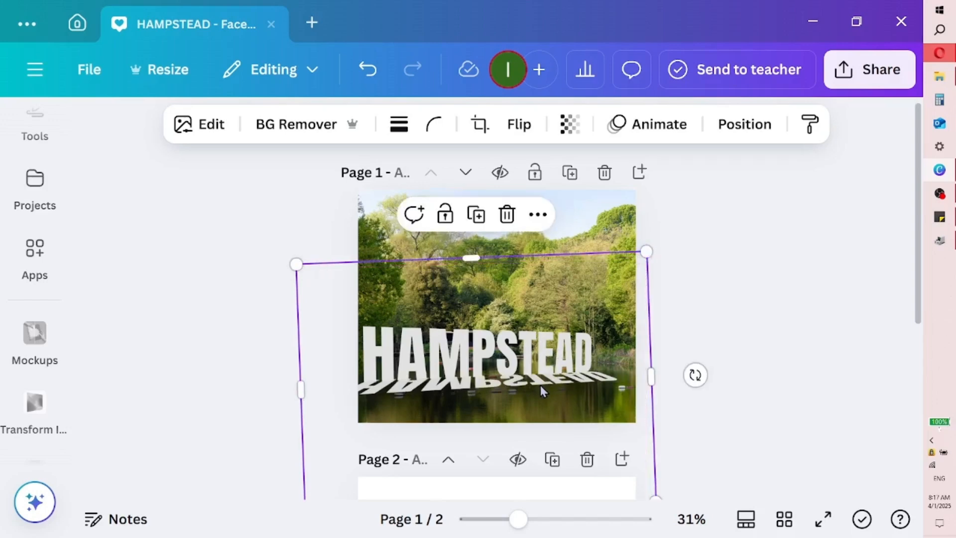
{"action": "left_click_drag", "start_coordinate": [540, 385], "coordinate": [539, 386]}
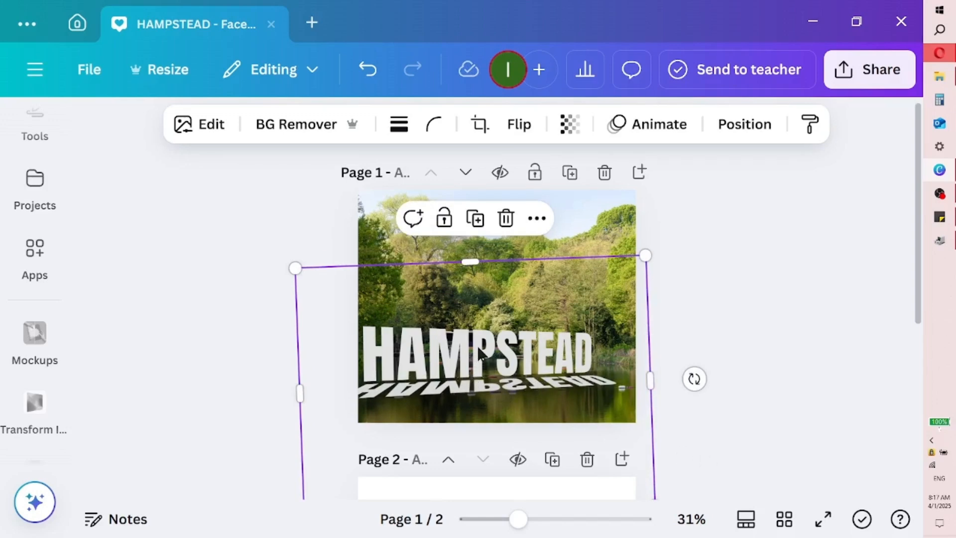
Step: Raise the upright HAMPSTEAD lettering and its reflection slightly on the pond photo
{"action": "left_click", "coordinate": [732, 290]}
{"action": "left_click", "coordinate": [519, 342]}
{"action": "left_click_drag", "start_coordinate": [514, 354], "coordinate": [512, 344]}
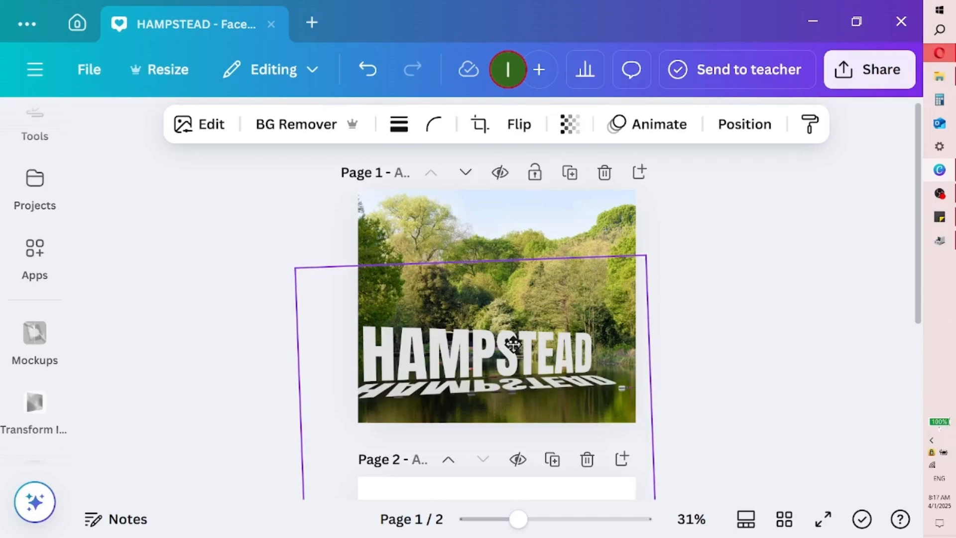
{"action": "left_click", "coordinate": [513, 344]}
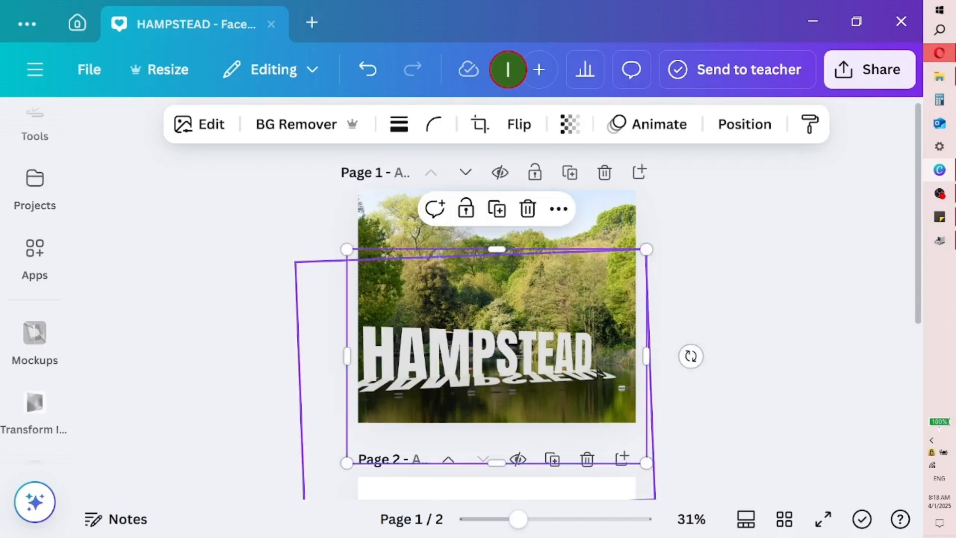
Step: Enlarge the reflection slightly and realign it against the base of the upright letters
{"action": "left_click", "coordinate": [578, 379]}
{"action": "mouse_move", "coordinate": [578, 378]}
{"action": "left_mouse_down"}
{"action": "mouse_move", "coordinate": [588, 370]}
{"action": "mouse_move", "coordinate": [580, 371]}
{"action": "left_mouse_up"}
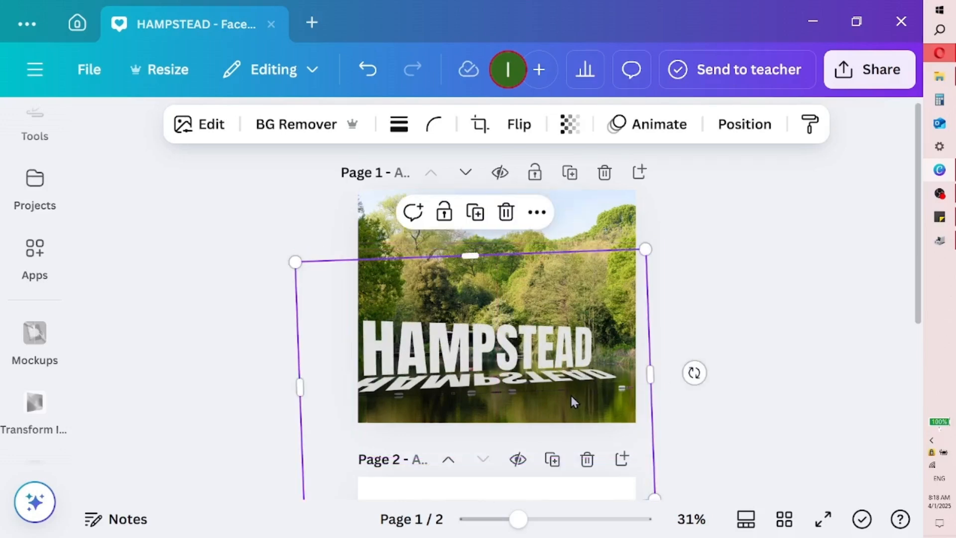
{"action": "left_click_drag", "start_coordinate": [647, 248], "coordinate": [652, 244]}
{"action": "left_click_drag", "start_coordinate": [580, 375], "coordinate": [576, 379]}
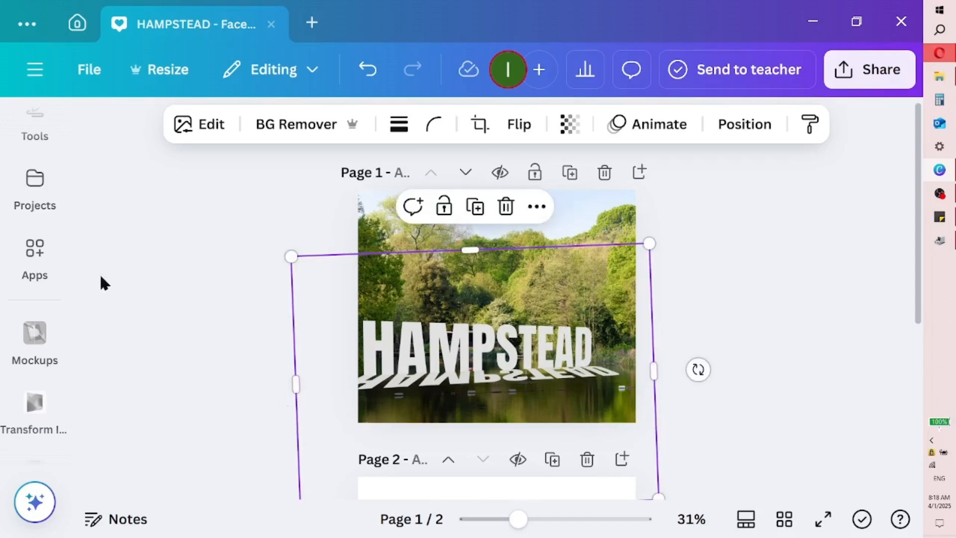
Step: Search the apps for Liquify and open it for the reflection image
{"action": "left_click", "coordinate": [39, 272]}
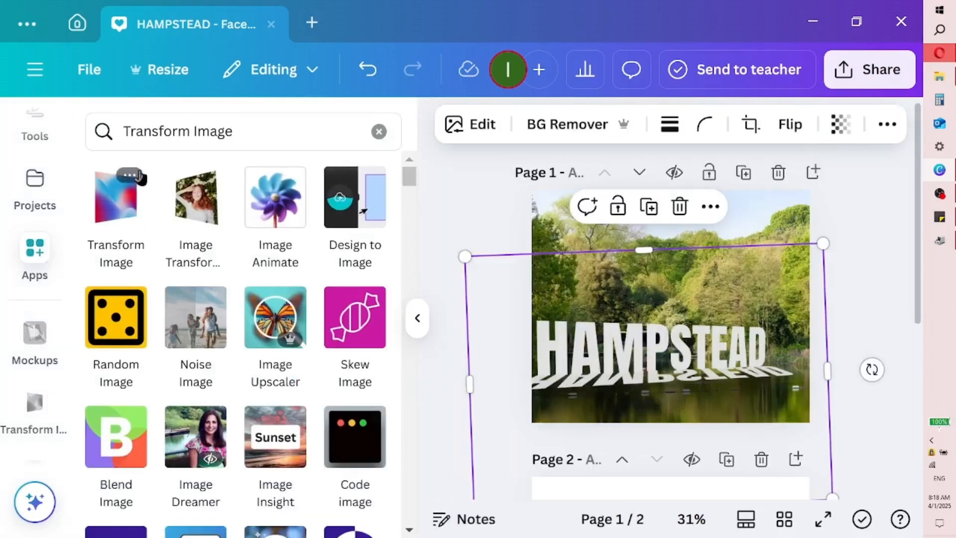
{"action": "left_click", "coordinate": [160, 132]}
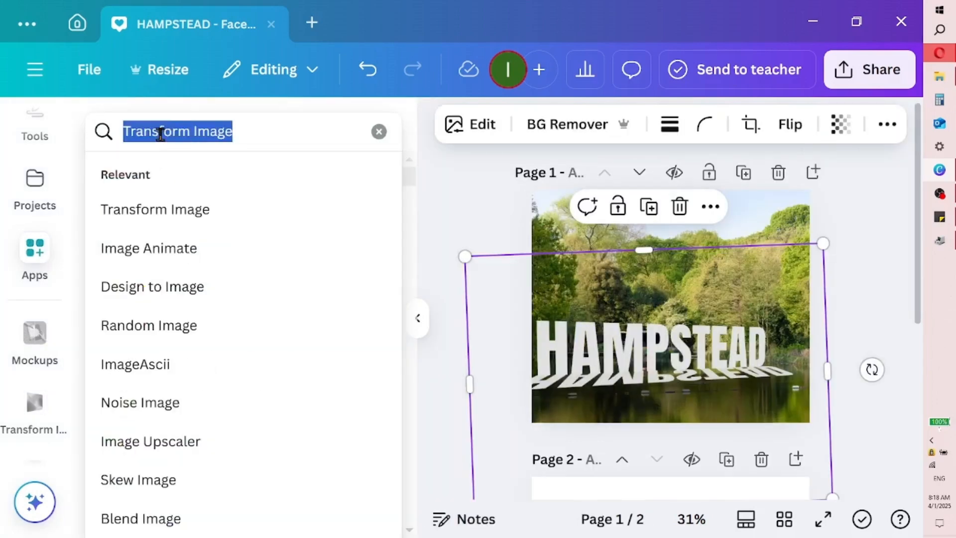
{"action": "type", "text": "liqu"}
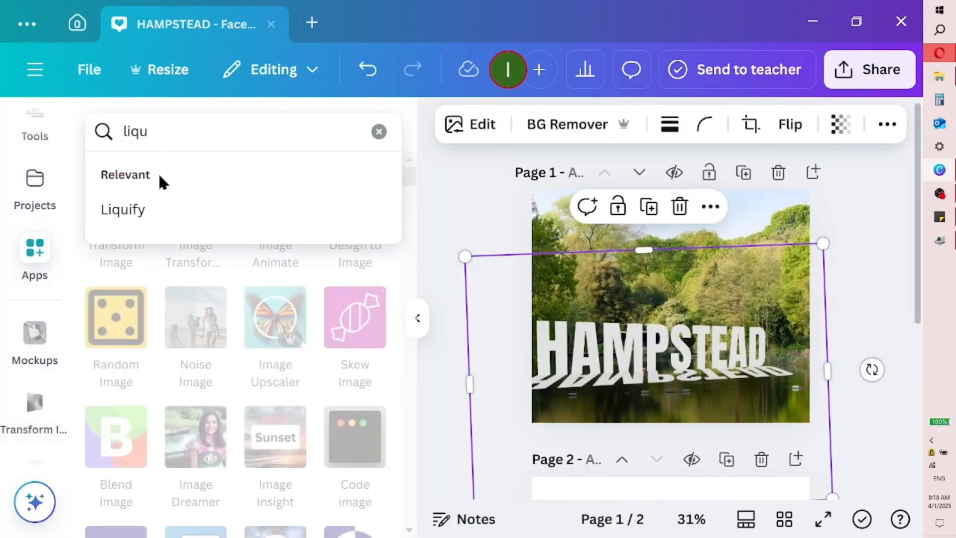
{"action": "left_click", "coordinate": [160, 210]}
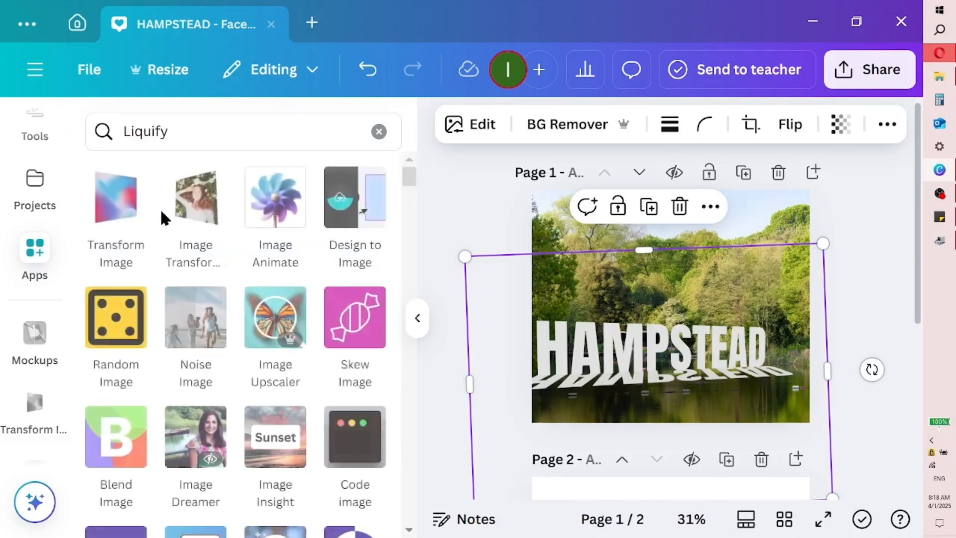
{"action": "left_click", "coordinate": [215, 311]}
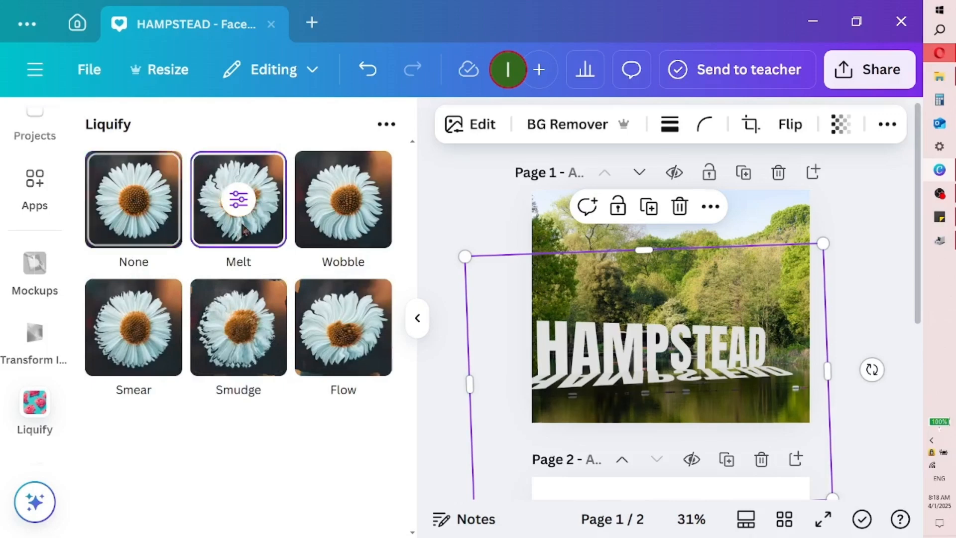
Step: Apply the Melt effect to the reflection with melt amount 0.12, melt scale 0.34 and wobble amount 0
{"action": "left_click", "coordinate": [235, 241]}
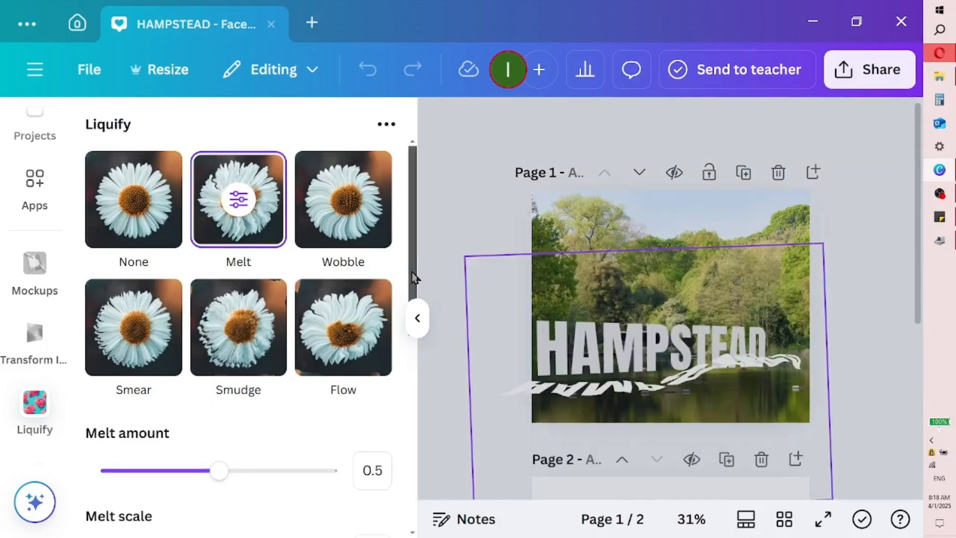
{"action": "scroll", "coordinate": [411, 272], "scroll_direction": "down", "scroll_amount": 4}
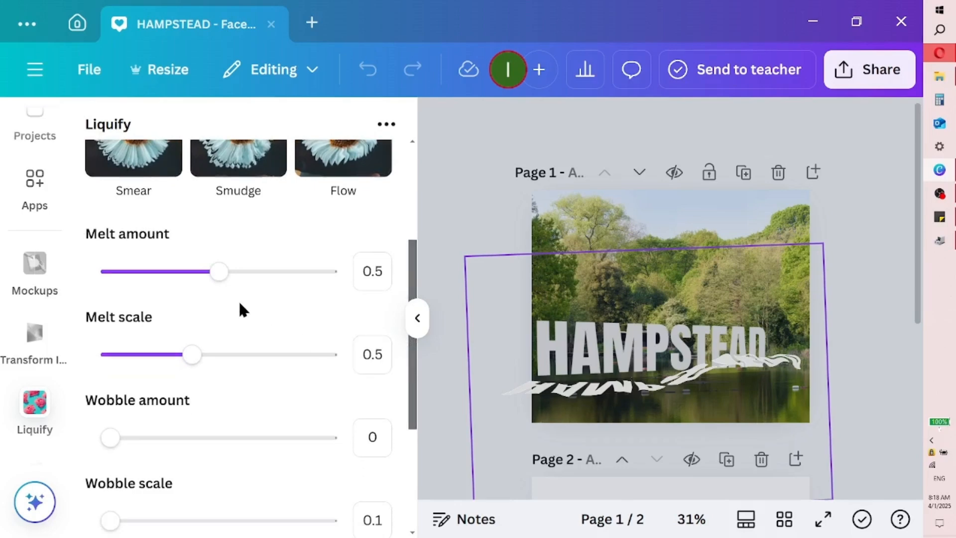
{"action": "left_click_drag", "start_coordinate": [219, 273], "coordinate": [110, 301]}
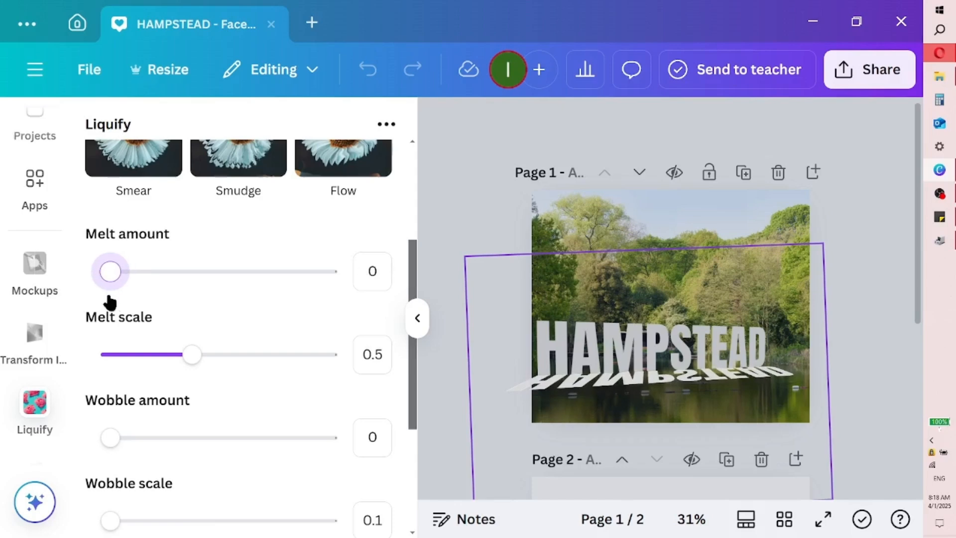
{"action": "left_click_drag", "start_coordinate": [192, 355], "coordinate": [145, 357]}
{"action": "mouse_move", "coordinate": [124, 290]}
{"action": "left_mouse_down"}
{"action": "mouse_move", "coordinate": [148, 288]}
{"action": "mouse_move", "coordinate": [137, 290]}
{"action": "left_mouse_up"}
{"action": "left_click_drag", "start_coordinate": [111, 439], "coordinate": [299, 447]}
{"action": "left_click_drag", "start_coordinate": [240, 448], "coordinate": [74, 445]}
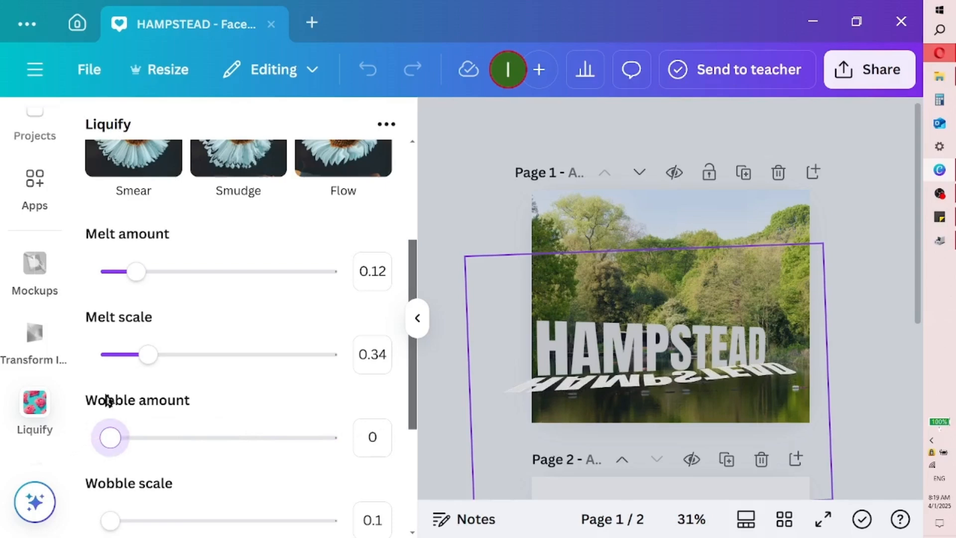
Step: Adjust the reflection's ripple to melt amount 0.04 and melt scale 0.79
{"action": "left_click_drag", "start_coordinate": [148, 355], "coordinate": [351, 404]}
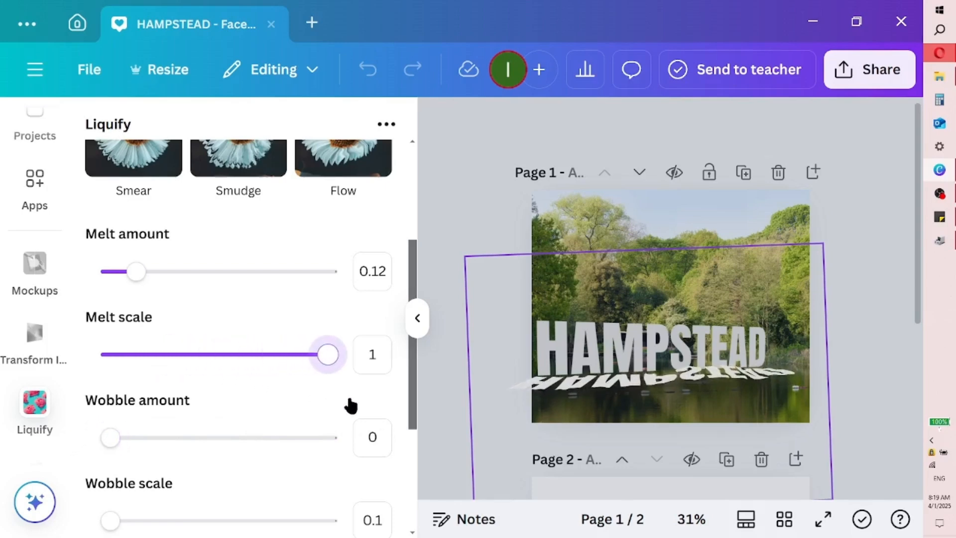
{"action": "left_click_drag", "start_coordinate": [136, 273], "coordinate": [118, 304]}
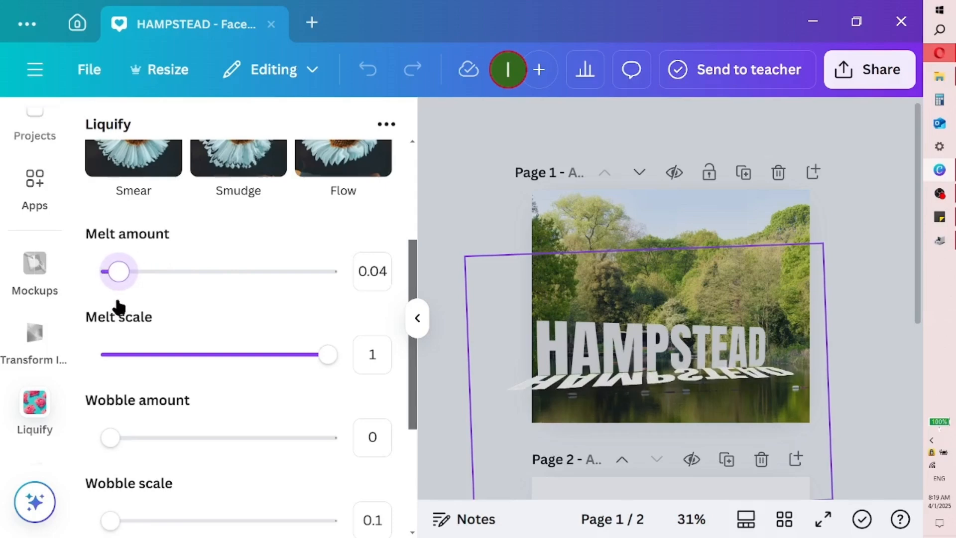
{"action": "scroll", "coordinate": [404, 293], "scroll_direction": "down", "scroll_amount": 1}
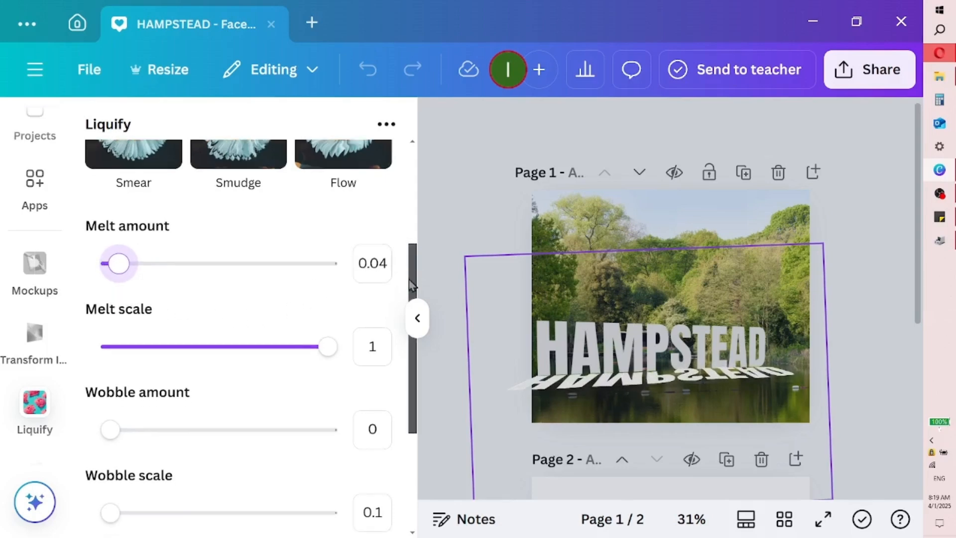
{"action": "left_click_drag", "start_coordinate": [324, 312], "coordinate": [273, 311]}
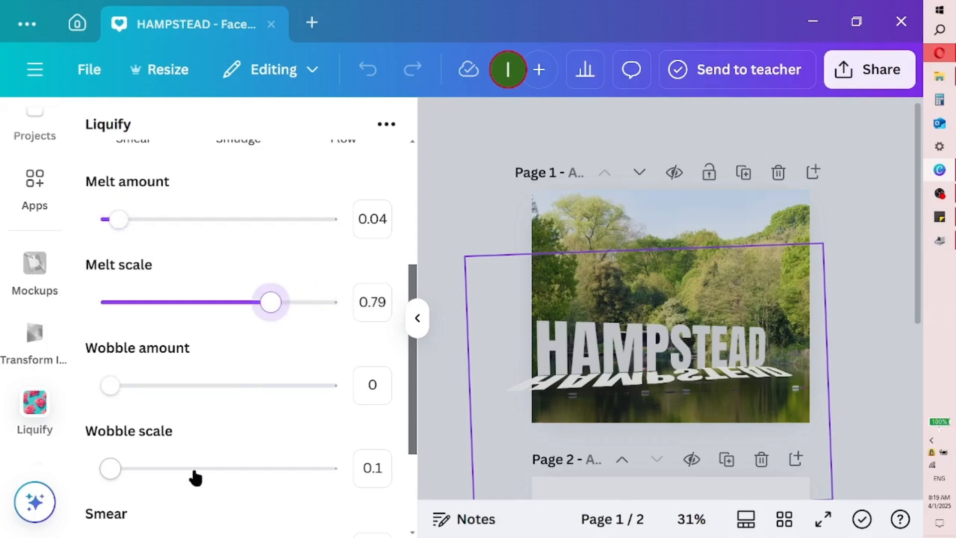
Step: Set the reflection's smear to 0.05 and its wobble scale to 0.42
{"action": "scroll", "coordinate": [190, 484], "scroll_direction": "down", "scroll_amount": 3}
{"action": "mouse_move", "coordinate": [110, 397]}
{"action": "left_mouse_down"}
{"action": "mouse_move", "coordinate": [130, 395]}
{"action": "mouse_move", "coordinate": [119, 397]}
{"action": "left_mouse_up"}
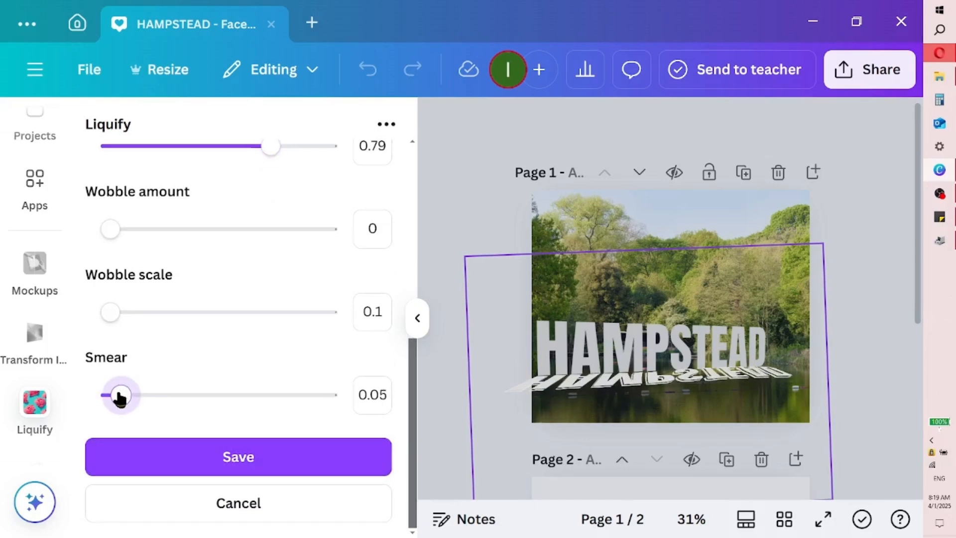
{"action": "left_click_drag", "start_coordinate": [113, 316], "coordinate": [229, 330]}
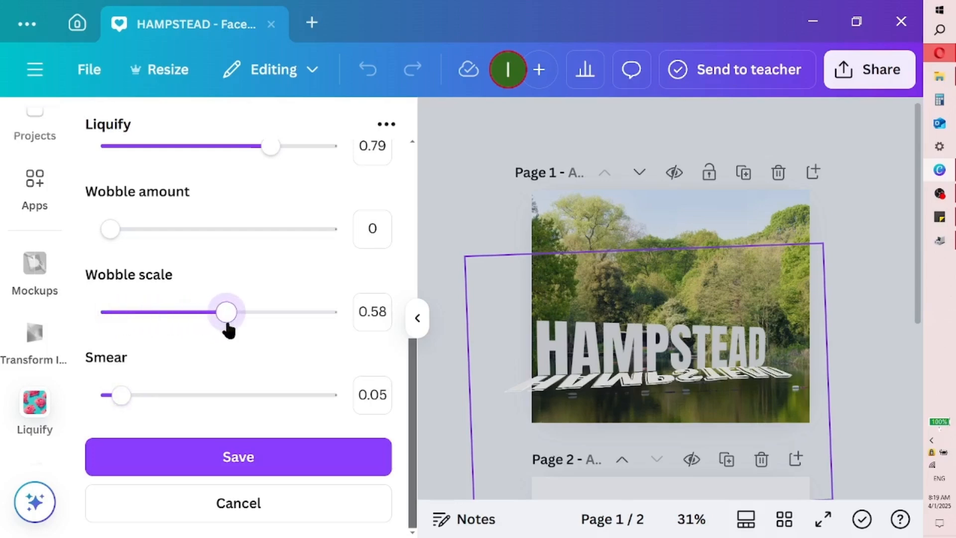
{"action": "left_click_drag", "start_coordinate": [231, 317], "coordinate": [189, 334]}
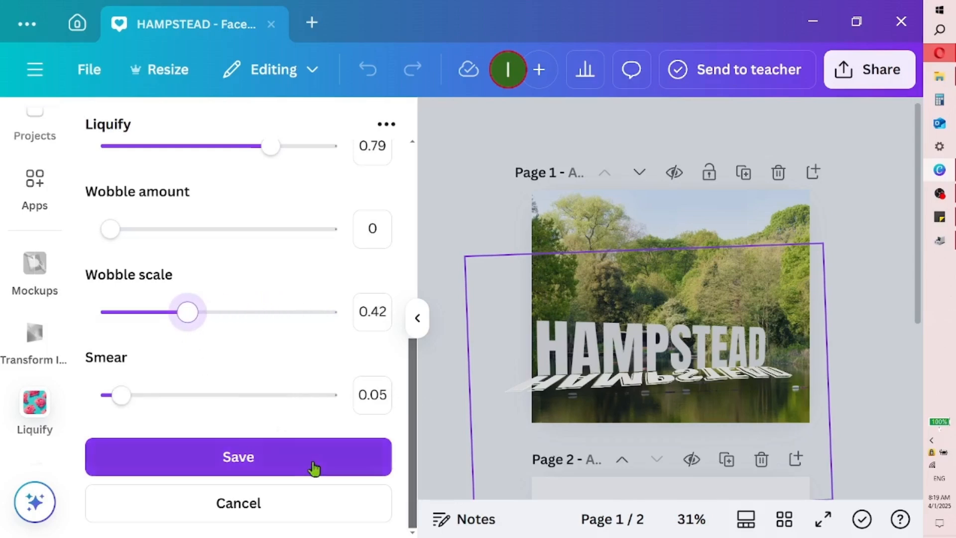
Step: Recheck the melt amount at 0.04 and save the Liquify effect on the reflection
{"action": "scroll", "coordinate": [234, 349], "scroll_direction": "up", "scroll_amount": 2}
{"action": "scroll", "coordinate": [209, 266], "scroll_direction": "up", "scroll_amount": 3}
{"action": "left_click_drag", "start_coordinate": [130, 324], "coordinate": [120, 328]}
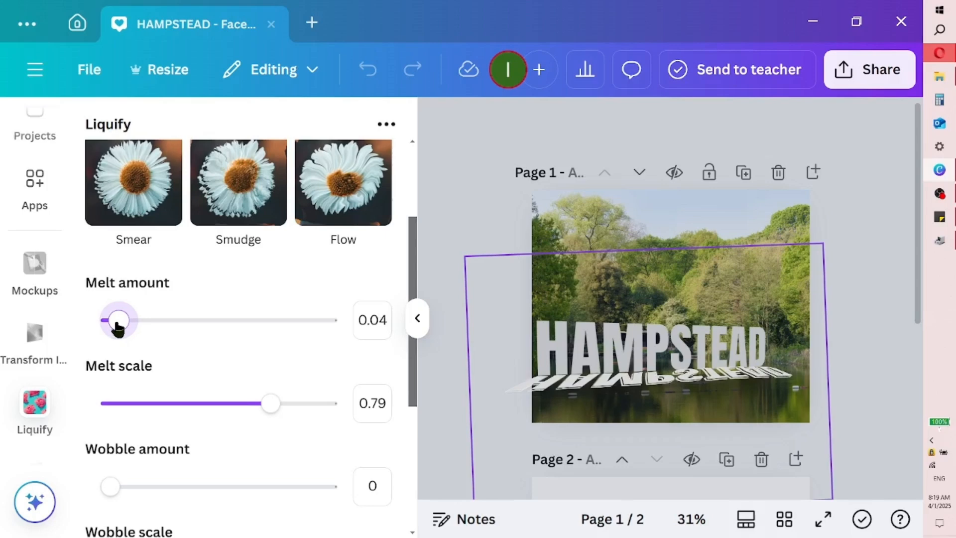
{"action": "scroll", "coordinate": [226, 396], "scroll_direction": "down", "scroll_amount": 5}
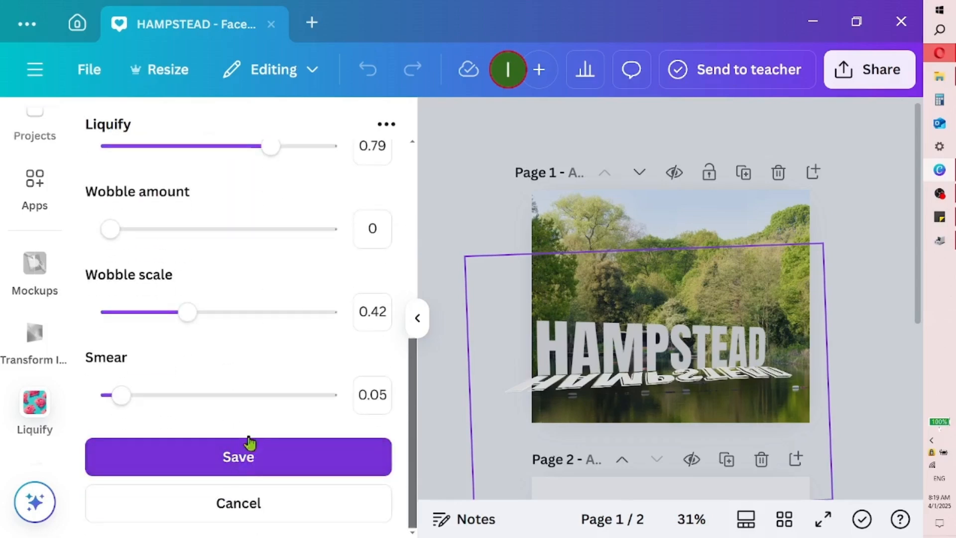
{"action": "left_click", "coordinate": [244, 458]}
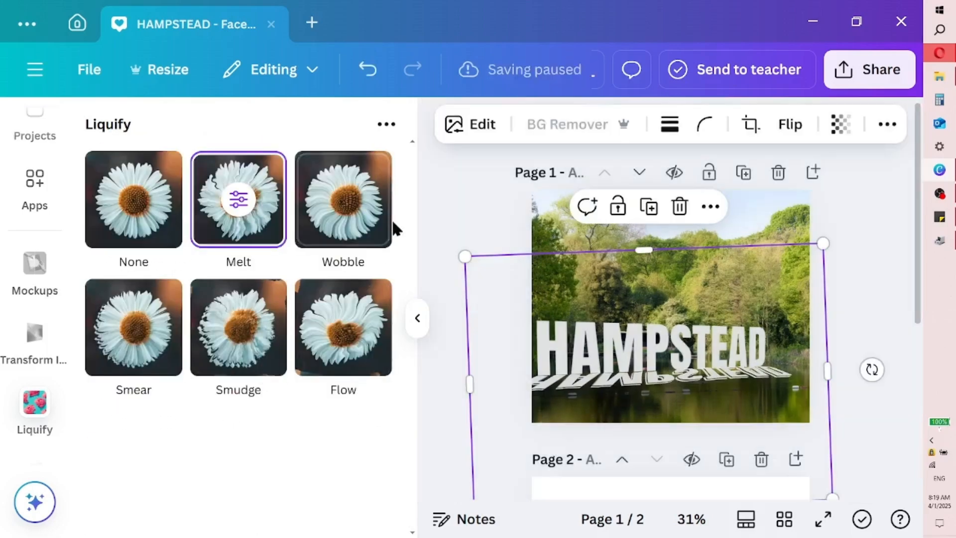
Step: Set the transparency of the rippled HAMPSTEAD reflection to 26 and deselect it
{"action": "left_click", "coordinate": [417, 318]}
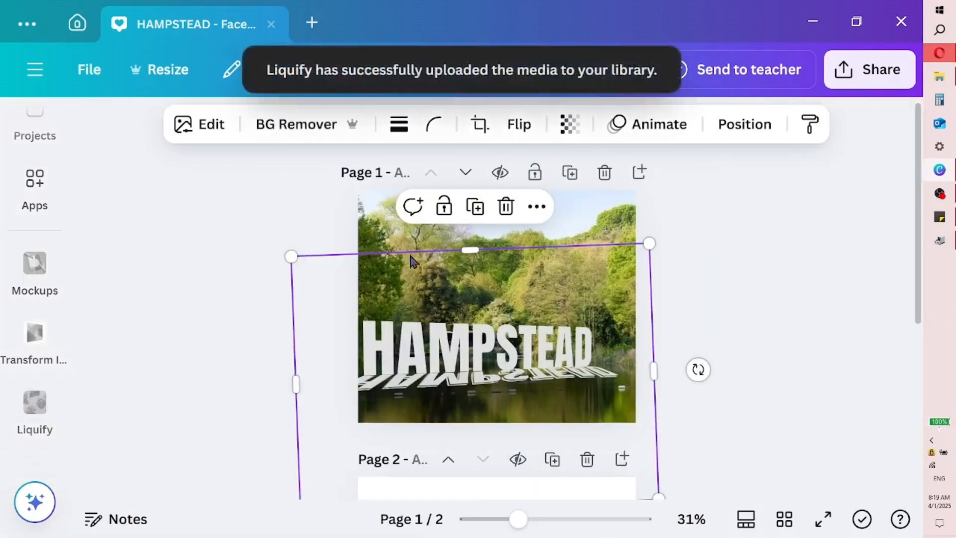
{"action": "left_click", "coordinate": [580, 130]}
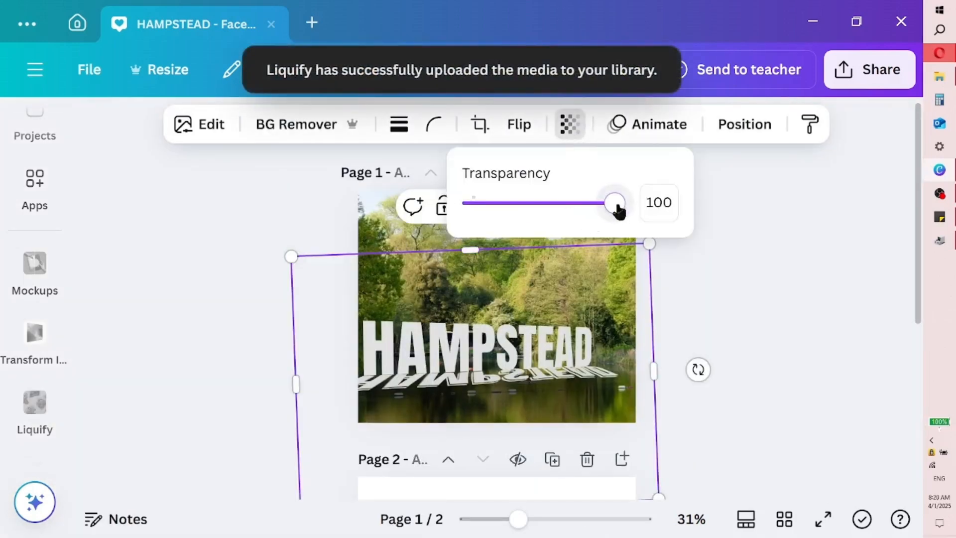
{"action": "left_click_drag", "start_coordinate": [606, 212], "coordinate": [557, 215]}
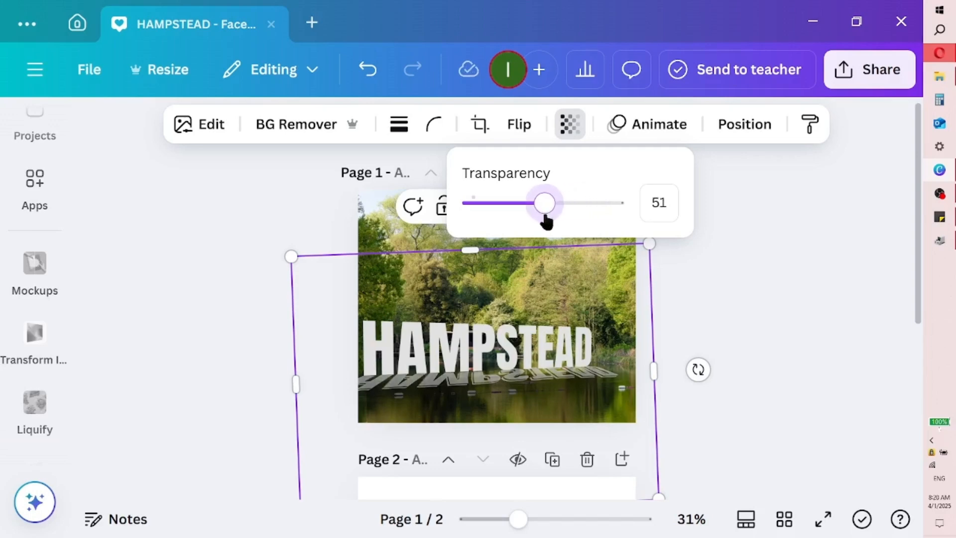
{"action": "left_click_drag", "start_coordinate": [541, 221], "coordinate": [507, 216]}
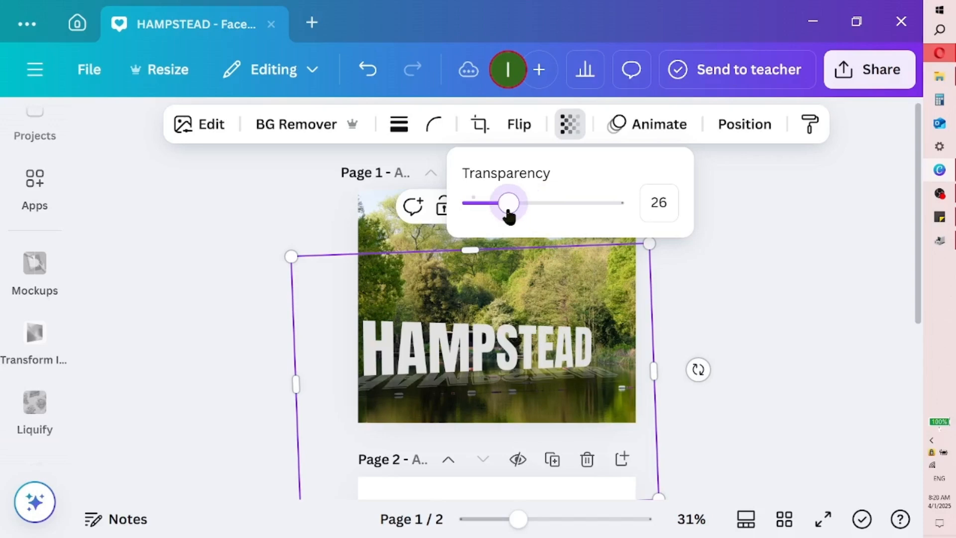
{"action": "left_click", "coordinate": [777, 320]}
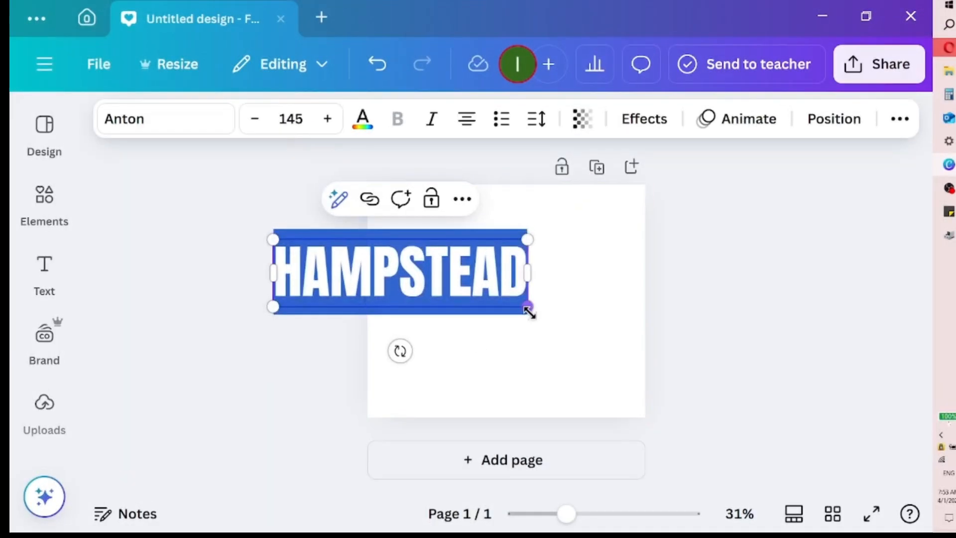
{"action": "left_click_drag", "start_coordinate": [528, 309], "coordinate": [572, 352]}
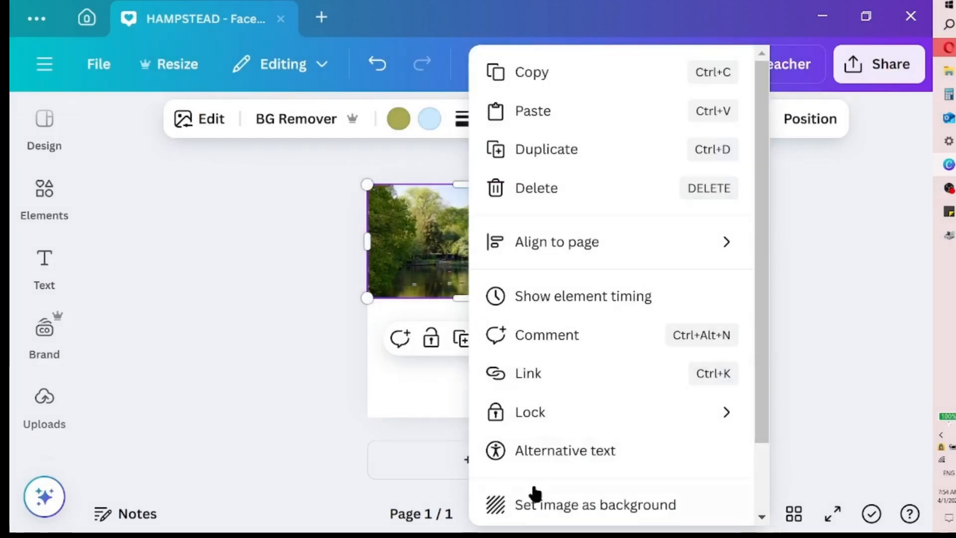
{"action": "left_click", "coordinate": [531, 502]}
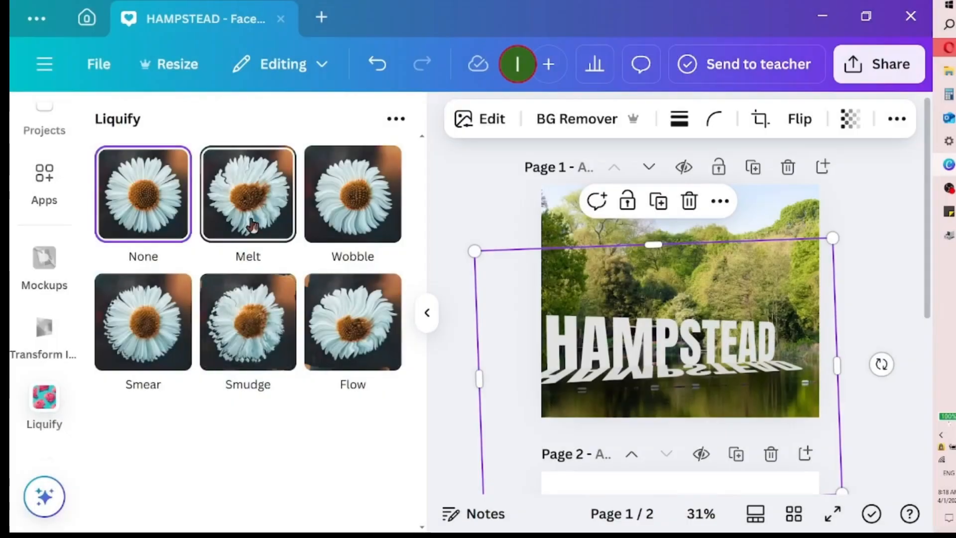
{"action": "left_click", "coordinate": [252, 224]}
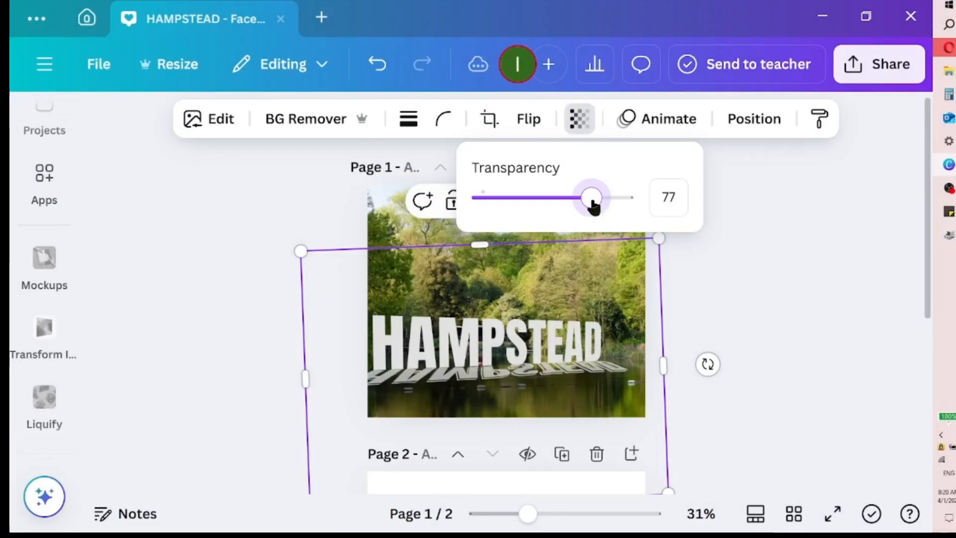
{"action": "left_click_drag", "start_coordinate": [593, 204], "coordinate": [565, 209]}
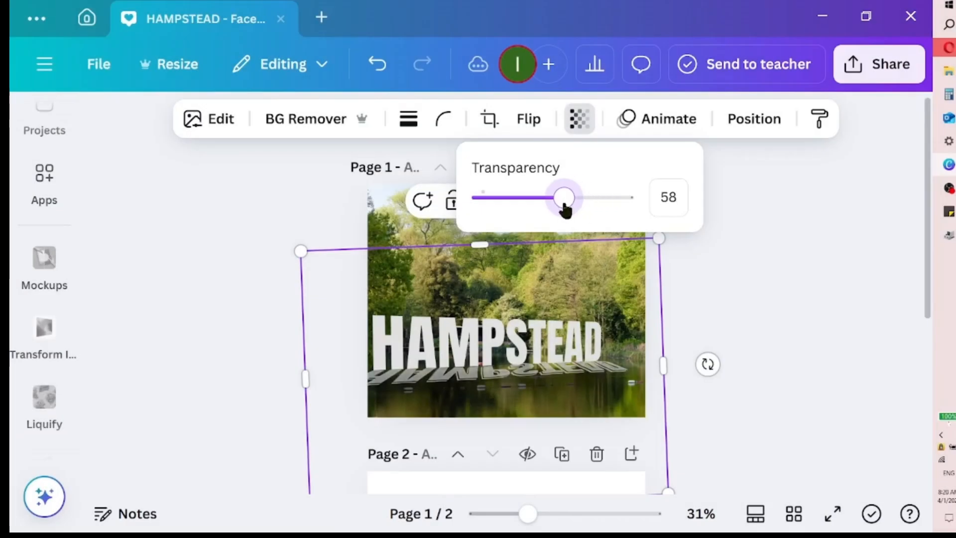